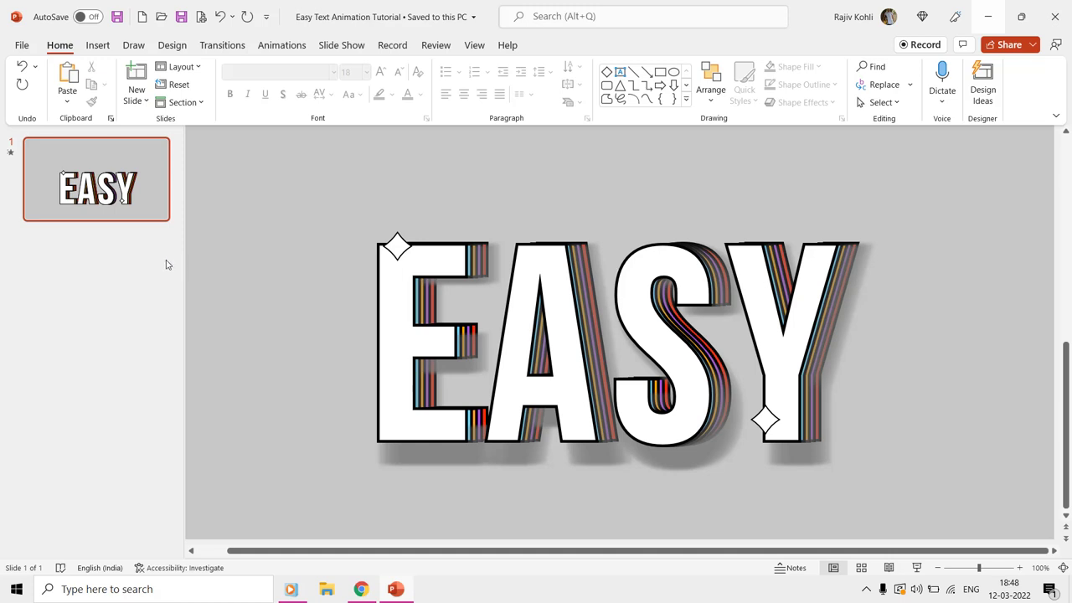
Switch to Chrome to view the Behance reference animation of the layered EASY text.
click(360, 590)
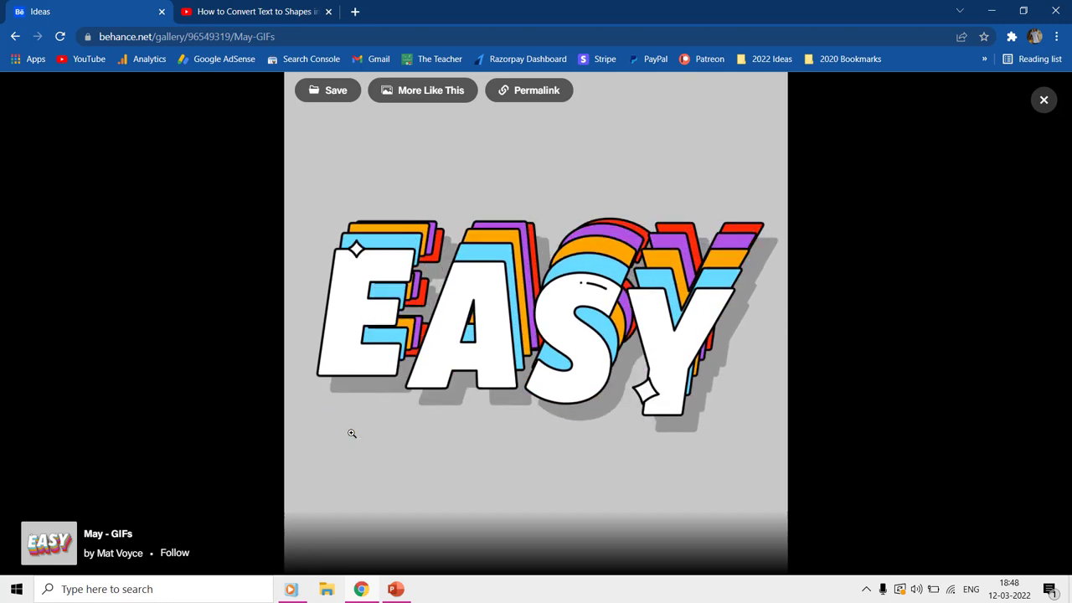
Check the YouTube text-to-shapes tutorial tab, then go back to the PowerPoint presentation.
key(ctrl+Tab)
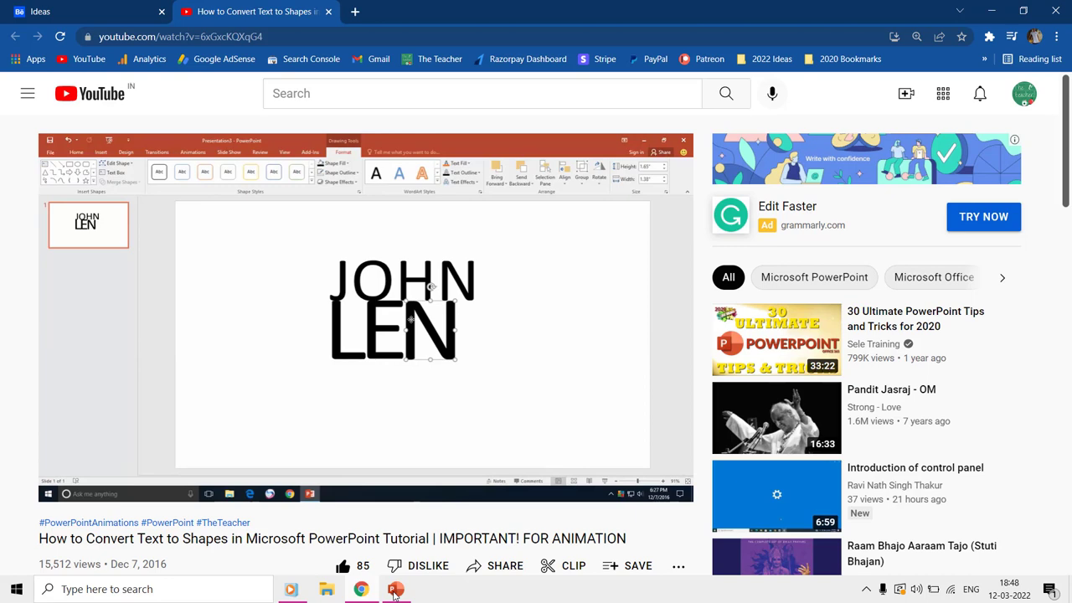
click(395, 590)
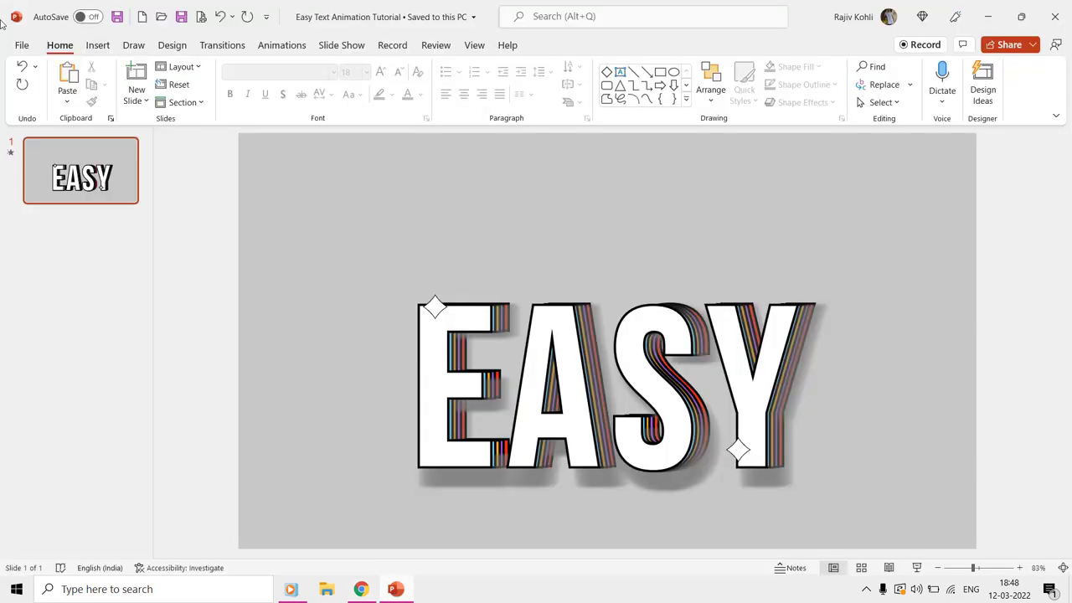
Create a new blank presentation and switch its slide to the Blank layout.
click(20, 46)
click(34, 99)
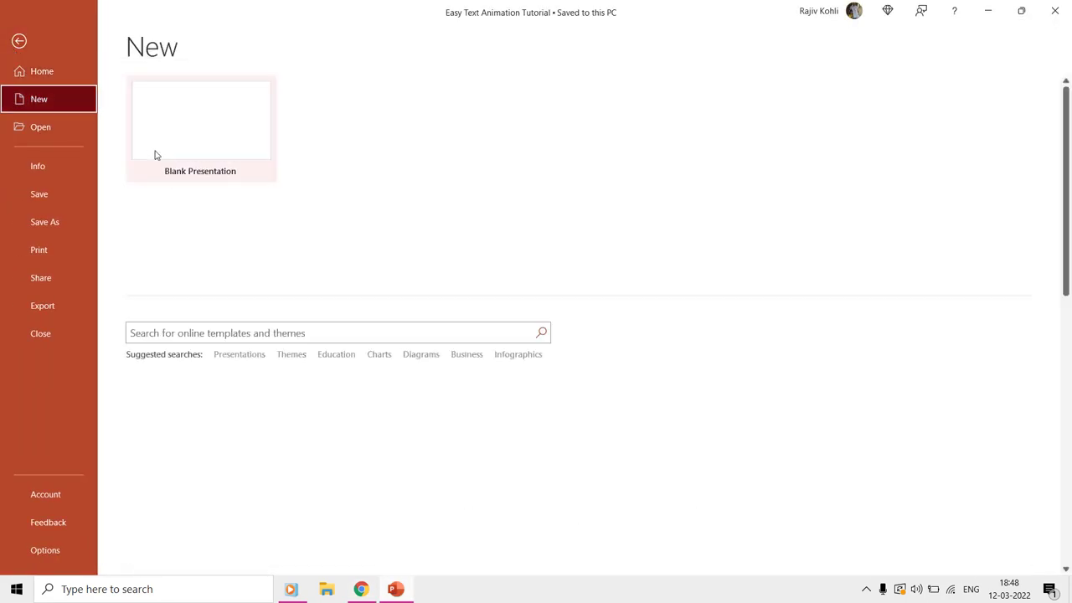
click(175, 163)
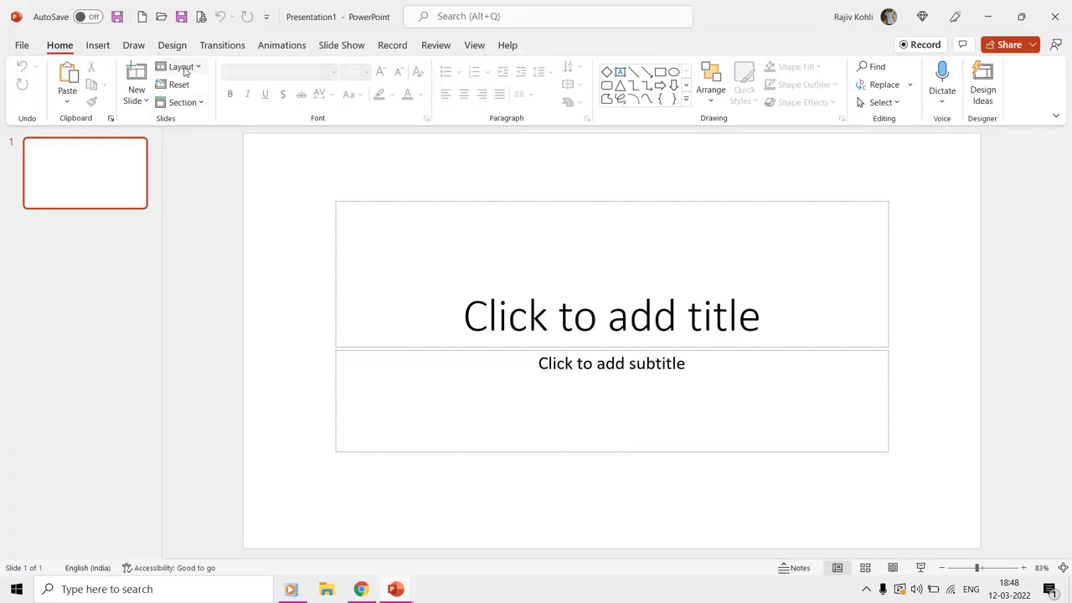
click(184, 69)
click(195, 250)
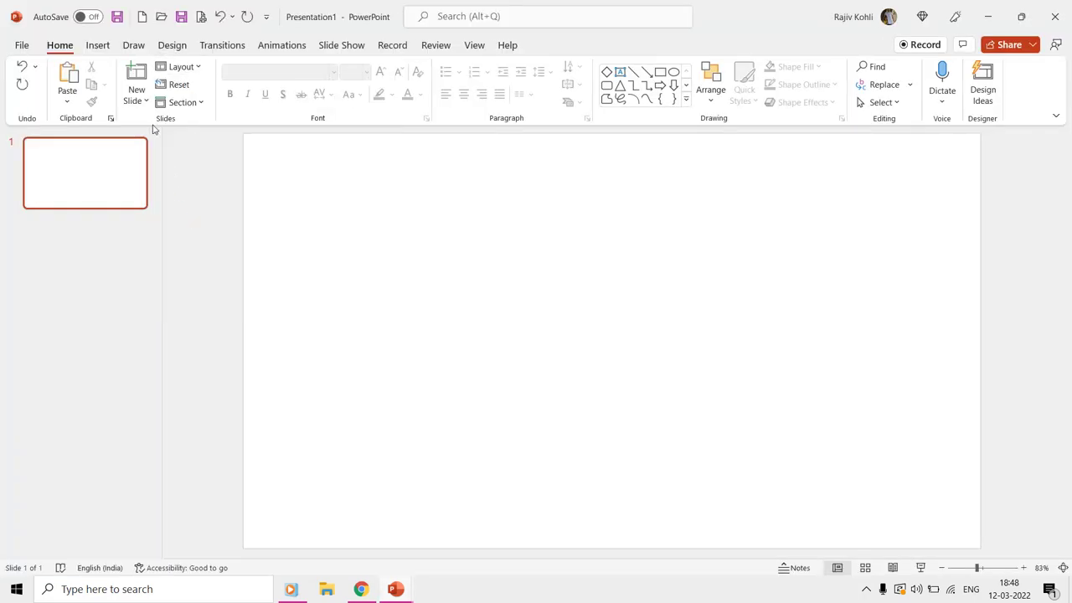
Insert WordArt in the first style reading 'EASY'.
click(98, 46)
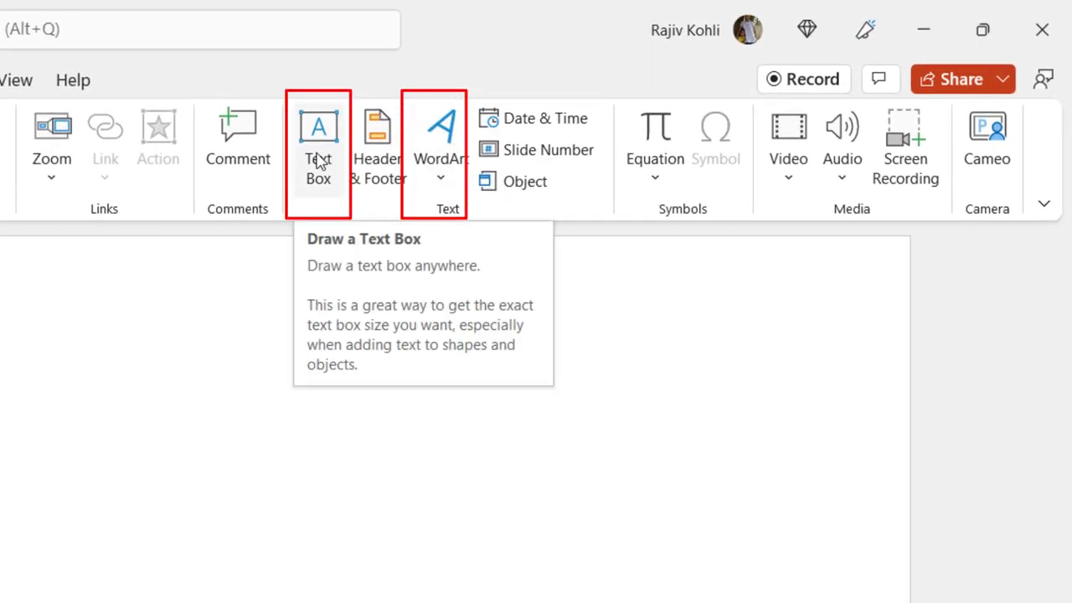
click(423, 163)
click(445, 239)
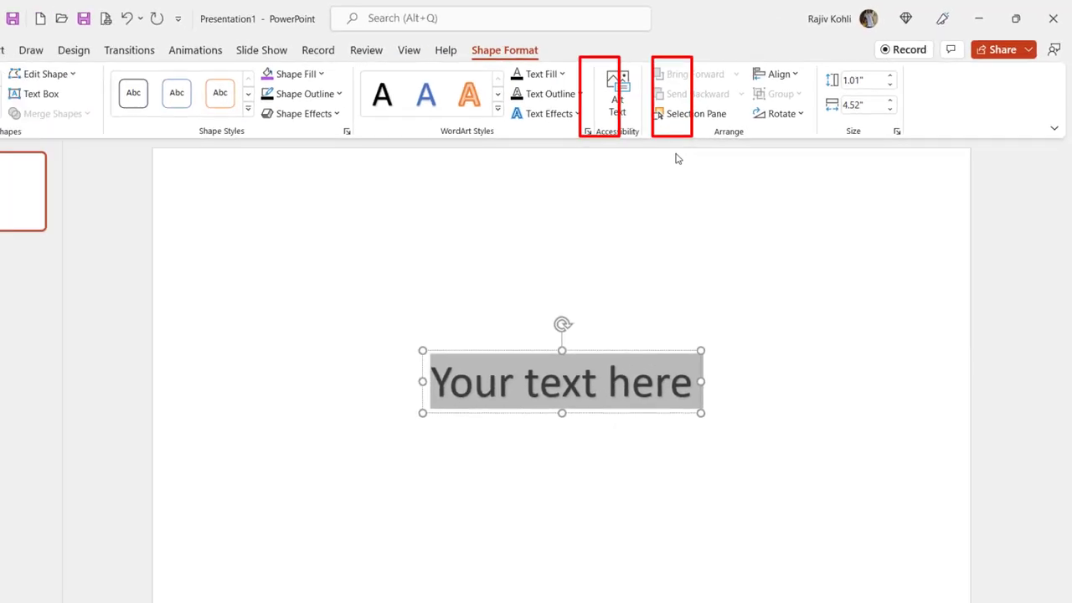
text(EASY)
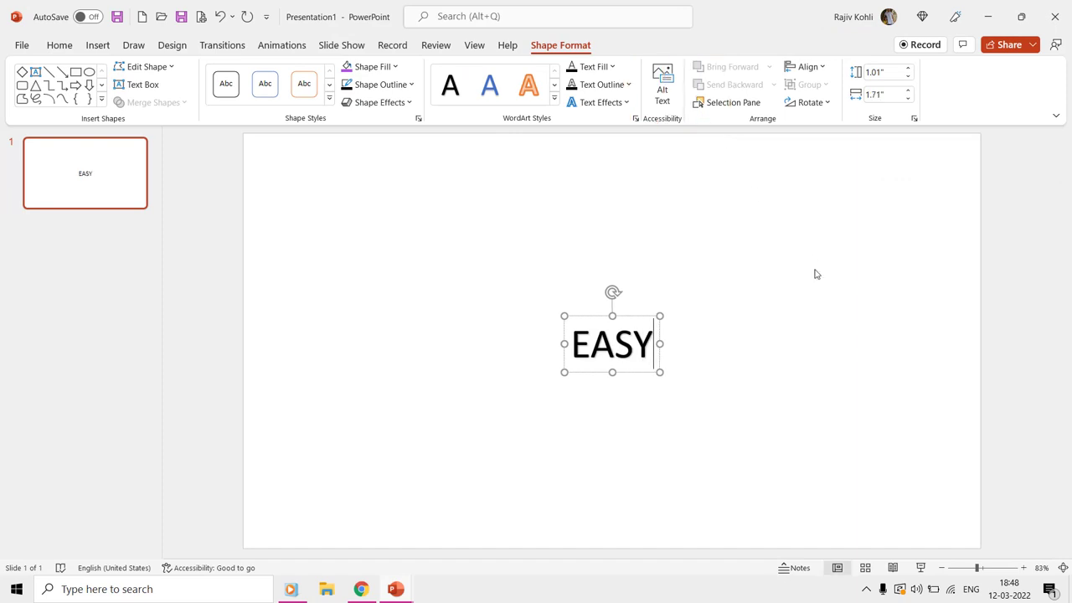
Set EASY to Bebas Neue 250 pt with Very Loose spacing and move it up.
click(60, 44)
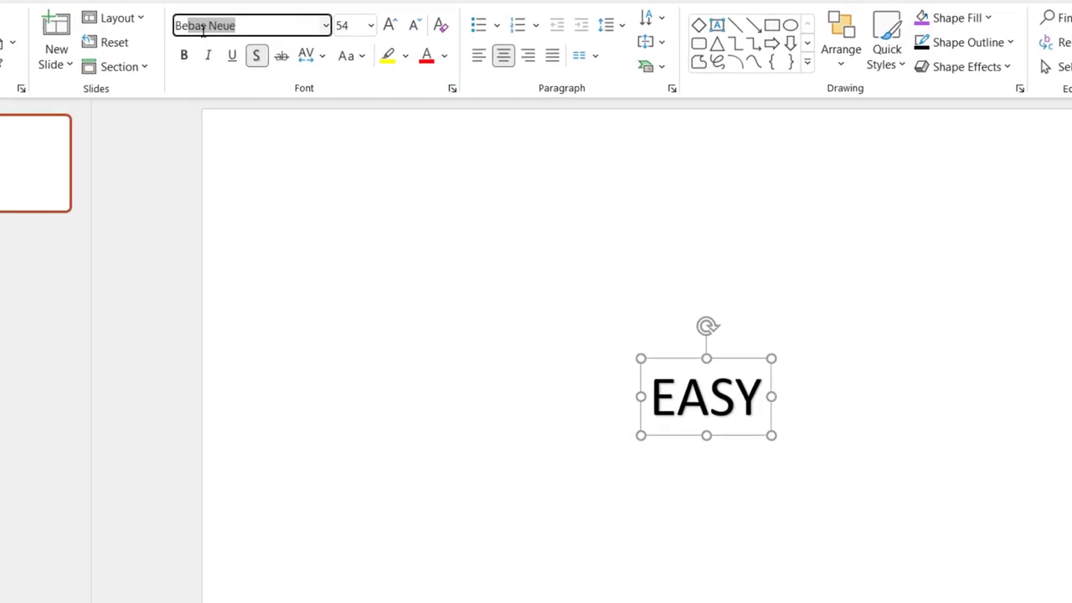
key(Return)
click(360, 26)
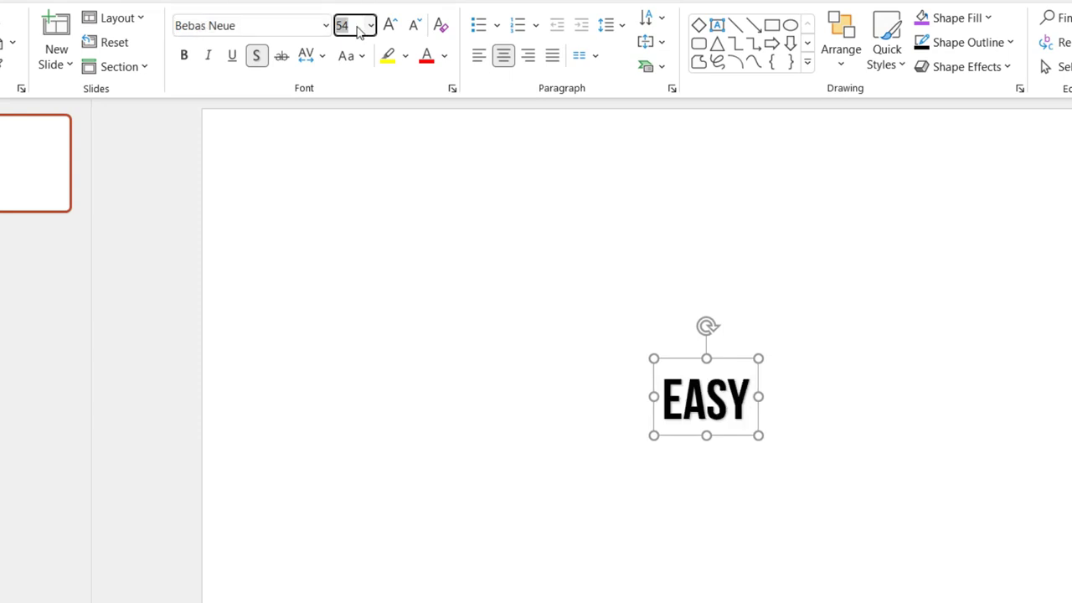
text(250)
key(Return)
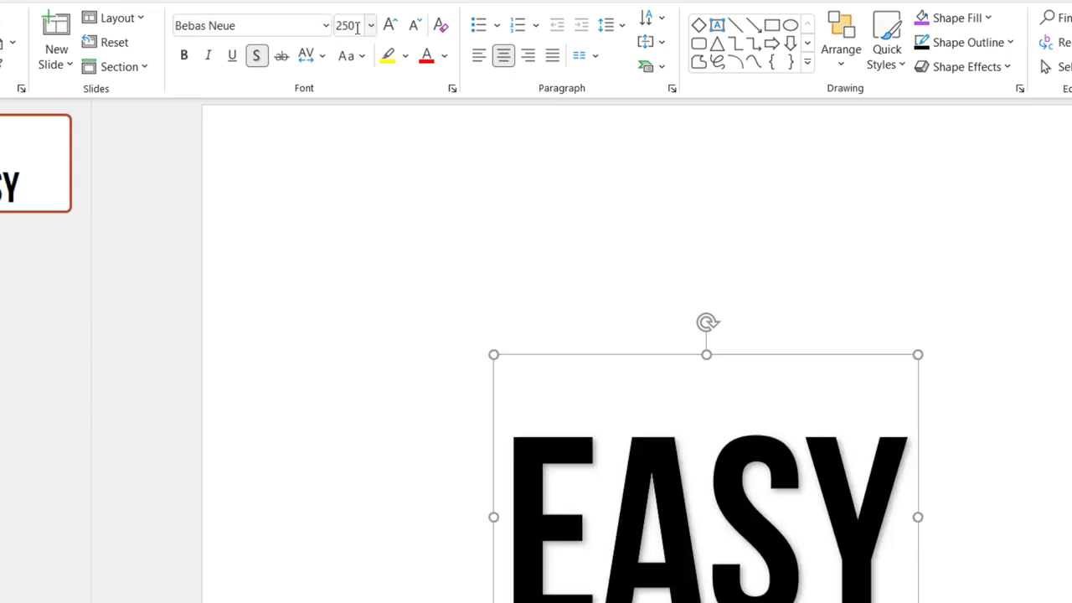
click(316, 58)
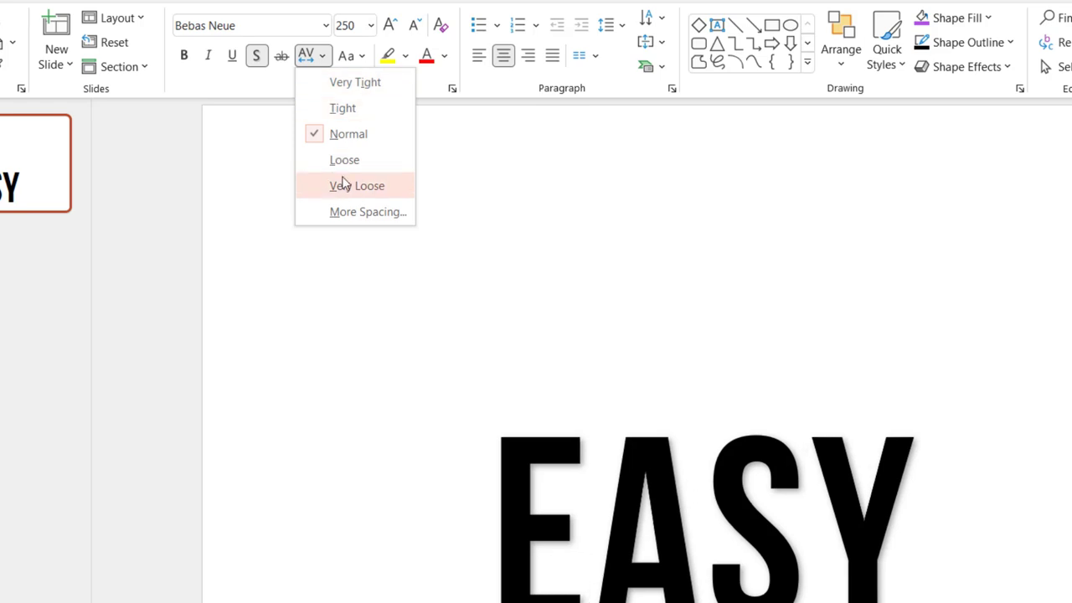
click(345, 183)
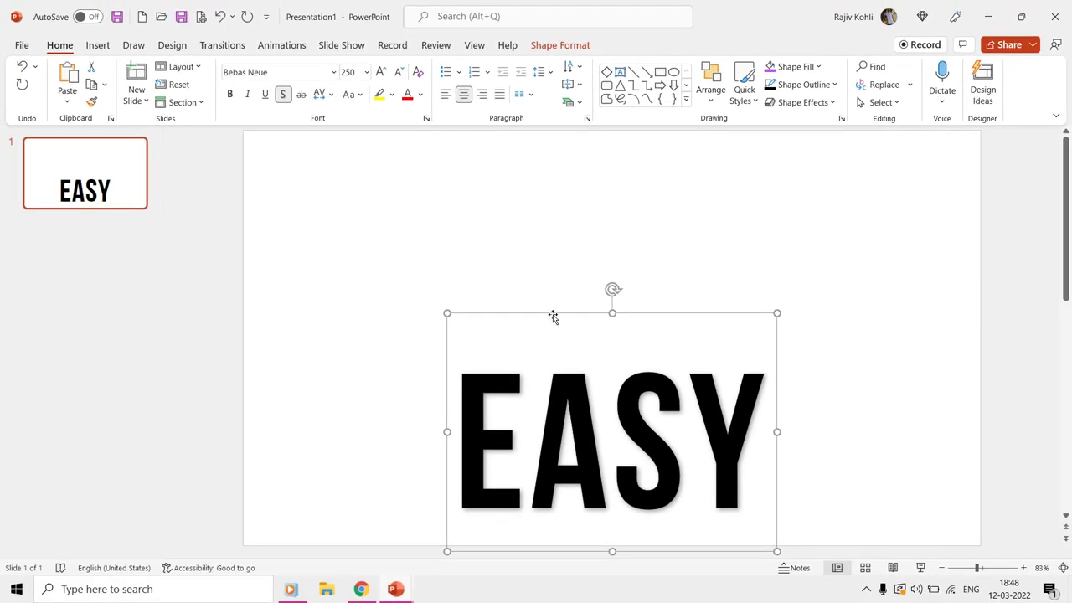
drag(552, 316, 556, 266)
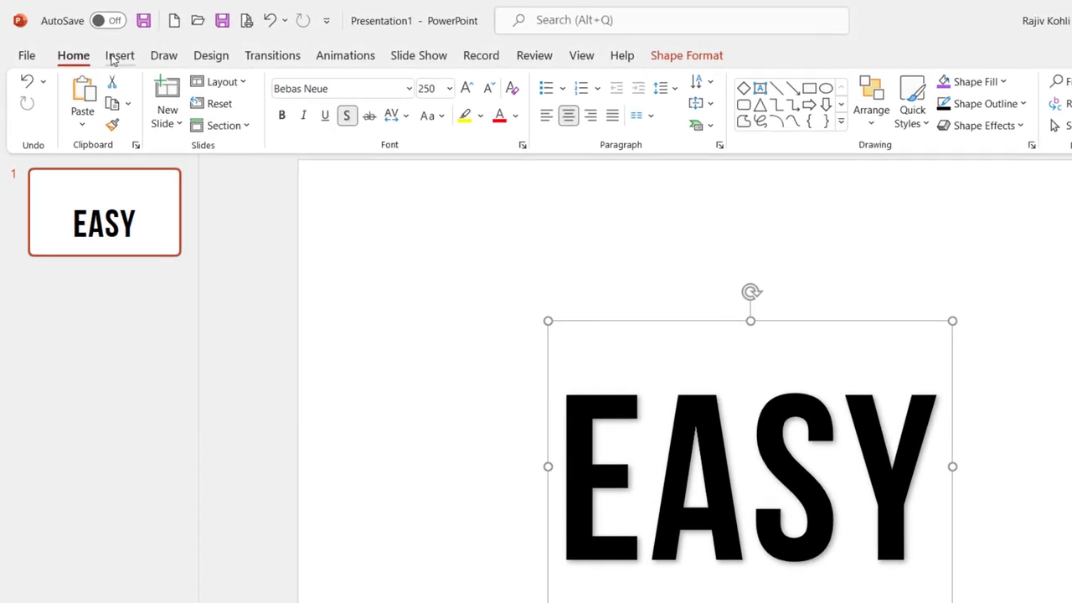
Draw a rectangle over the EASY text and send it to the back.
click(117, 57)
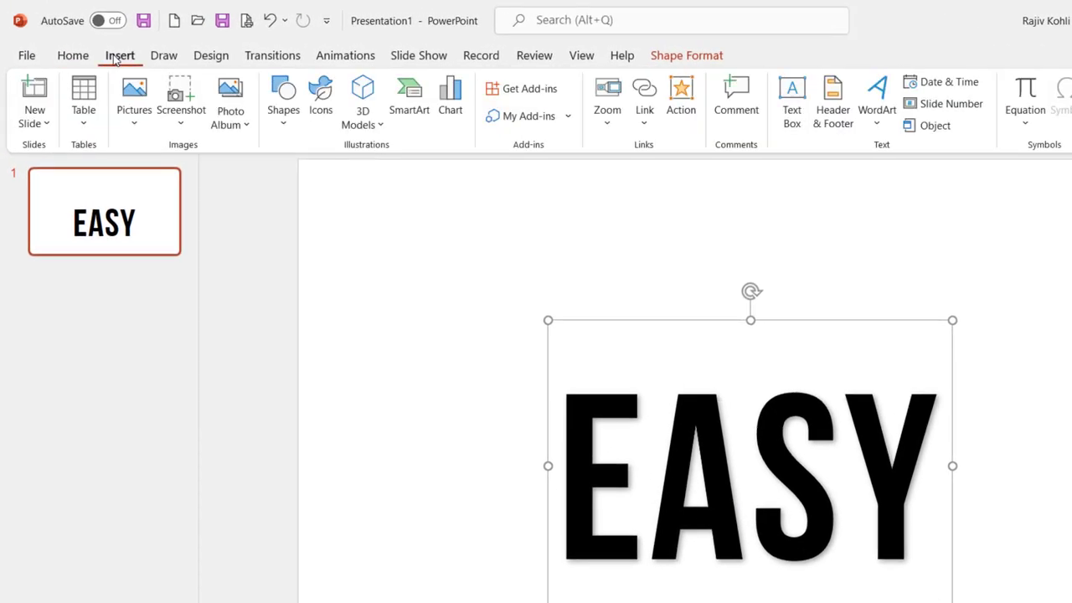
click(295, 127)
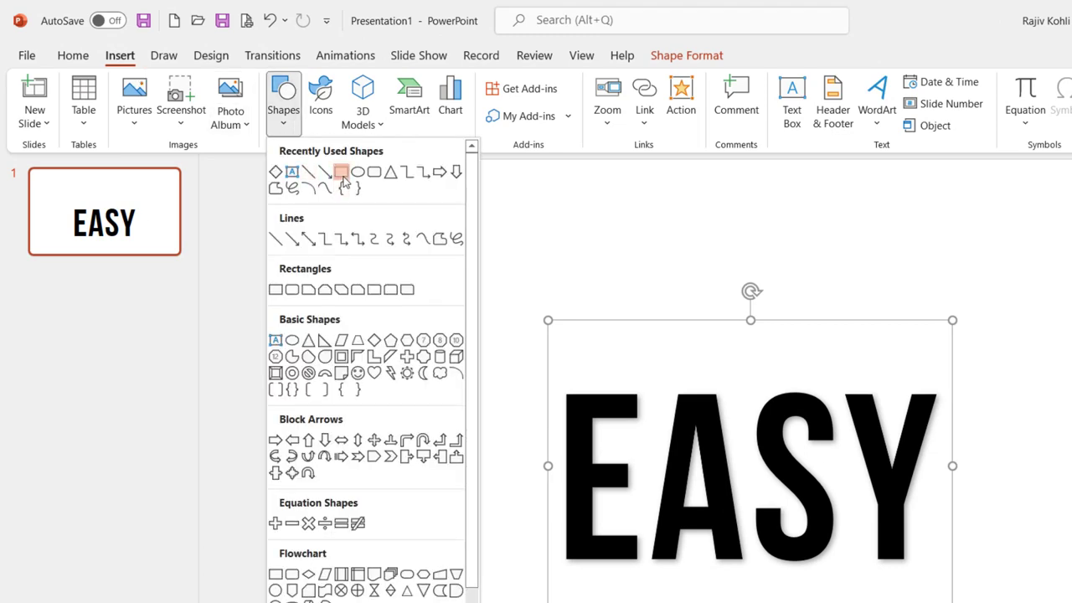
click(341, 172)
drag(544, 494, 966, 578)
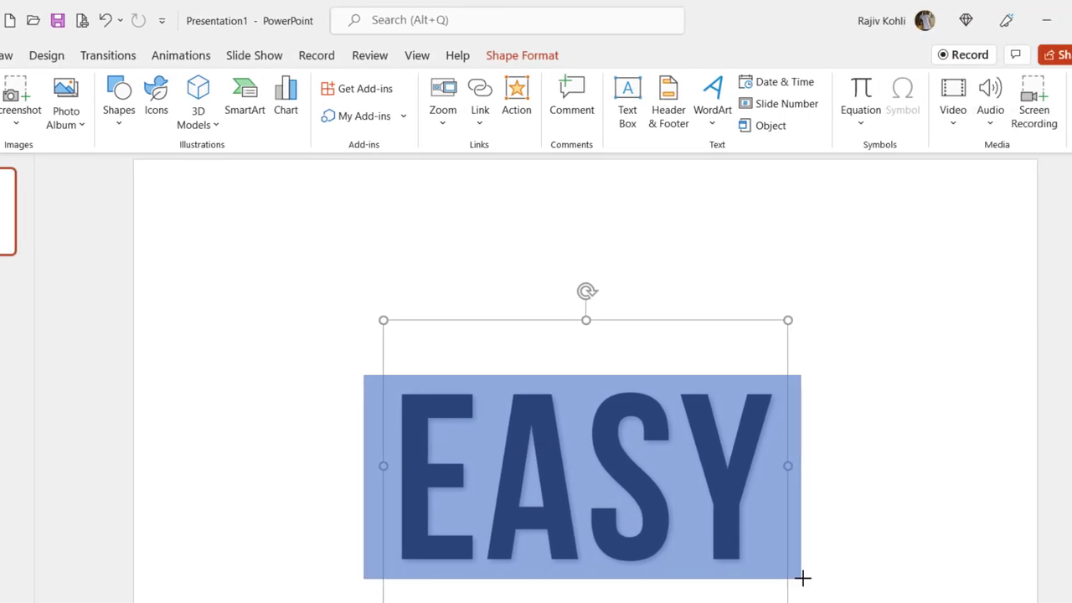
drag(802, 578, 802, 578)
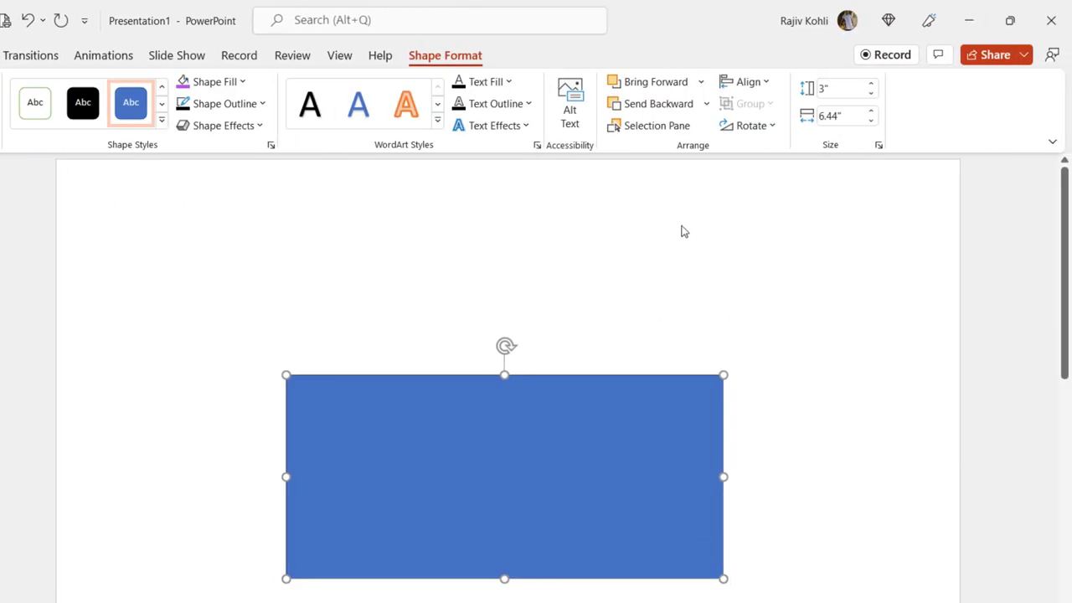
click(706, 103)
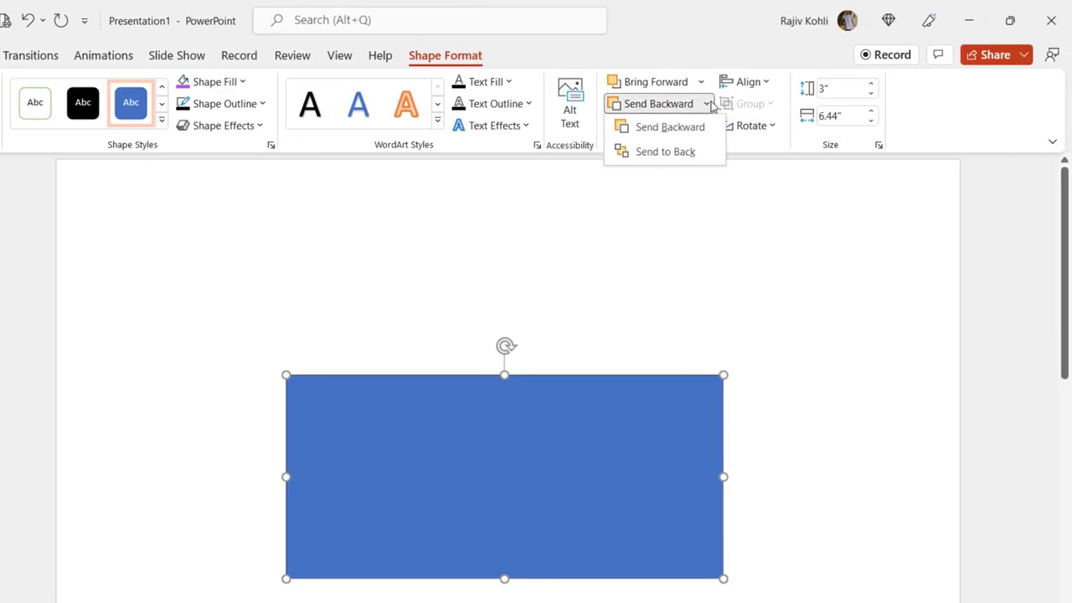
click(694, 152)
Select the blue rectangle and Shift-add the EASY text box to the selection.
click(329, 319)
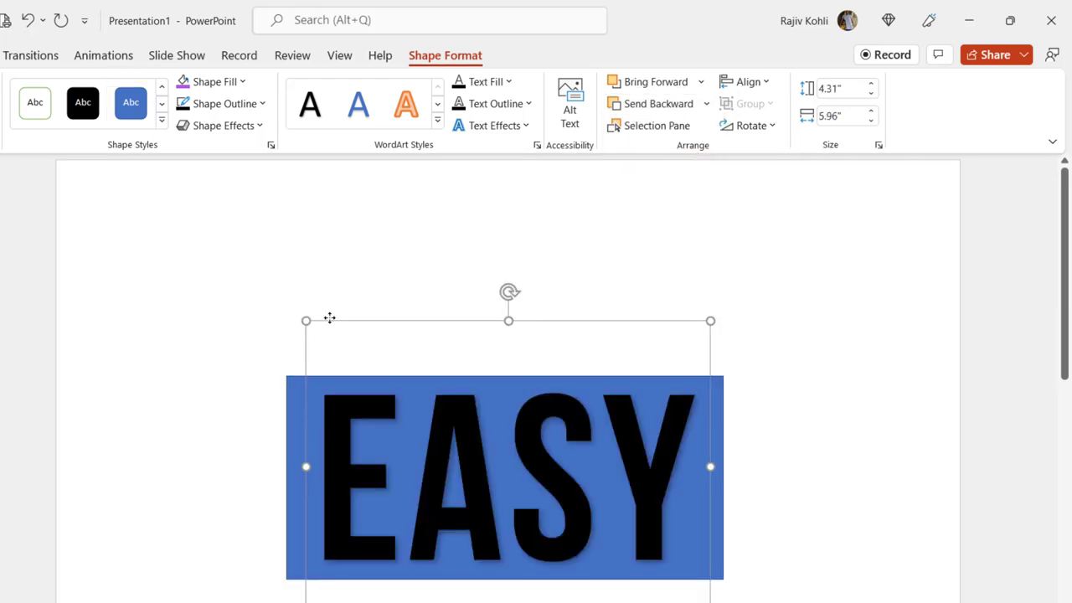
click(209, 315)
click(294, 407)
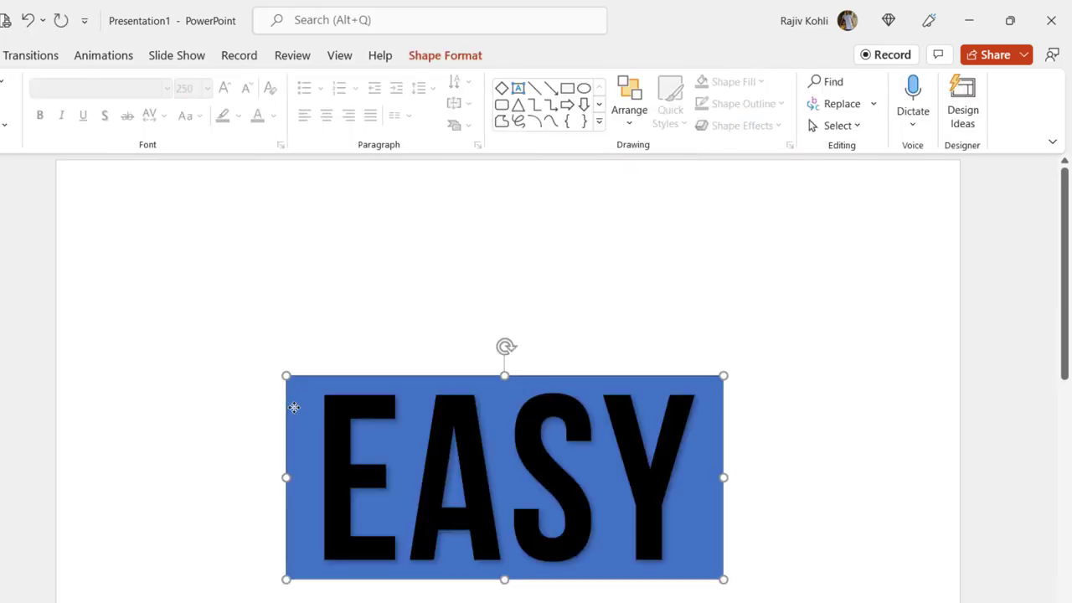
key(shift)
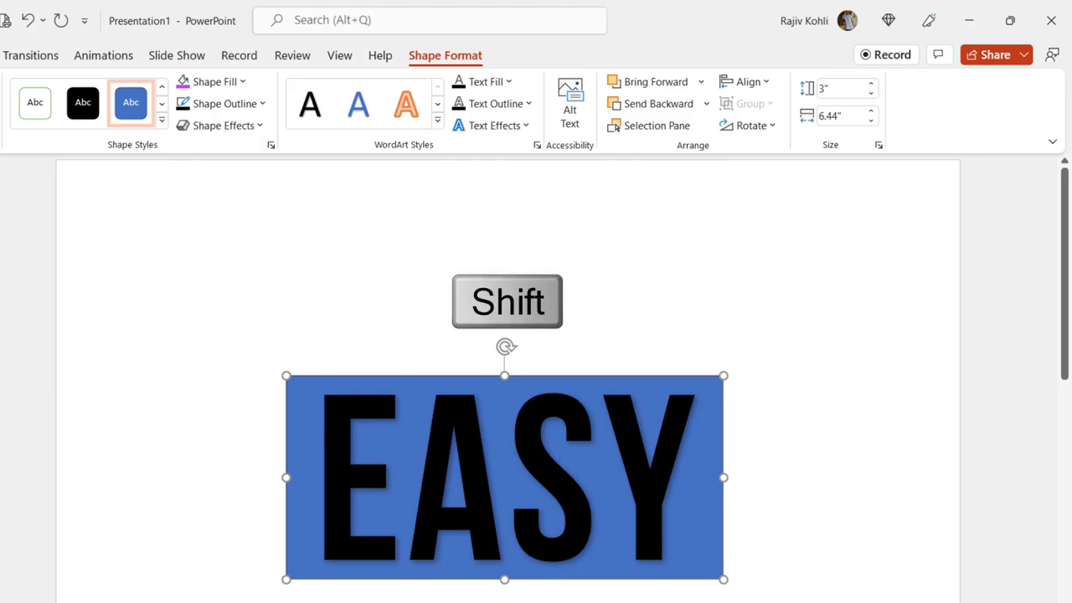
shift+click(335, 426)
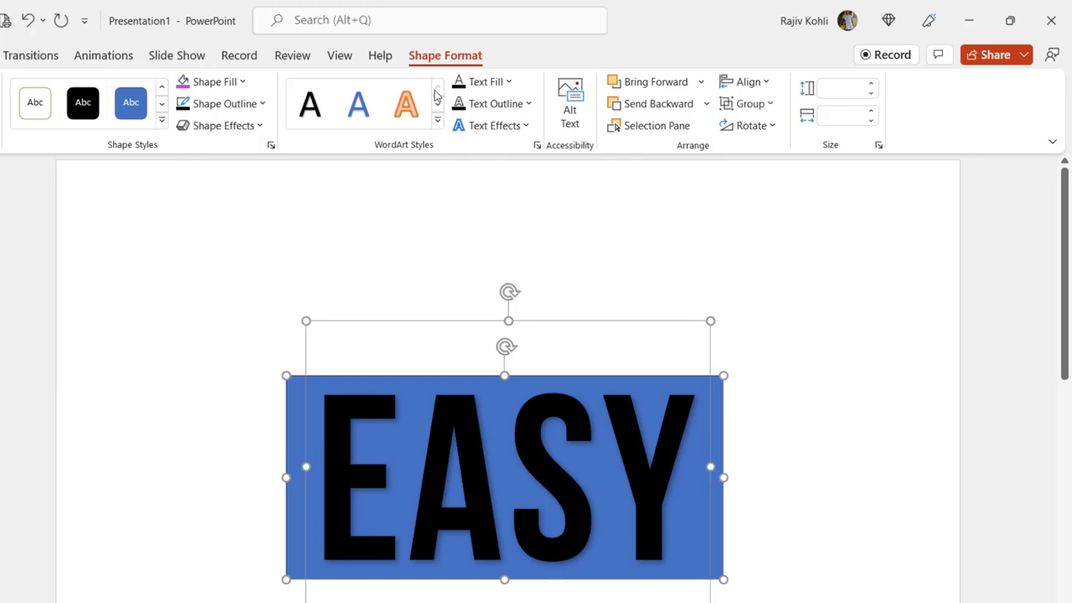
Try fragmenting EASY with the rectangle and moving the pieces, then undo it all.
click(216, 127)
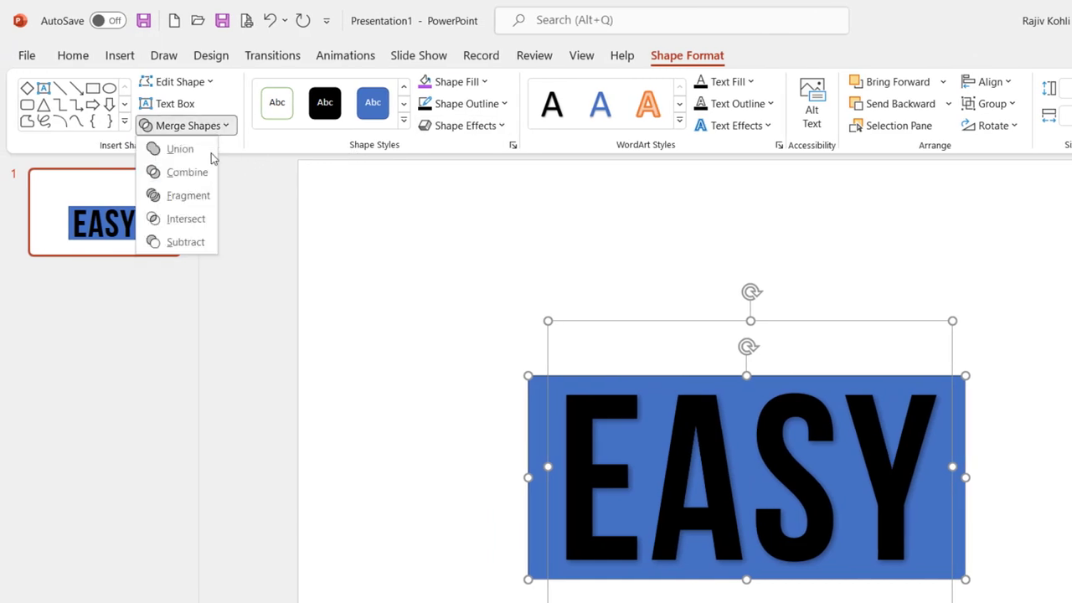
click(201, 207)
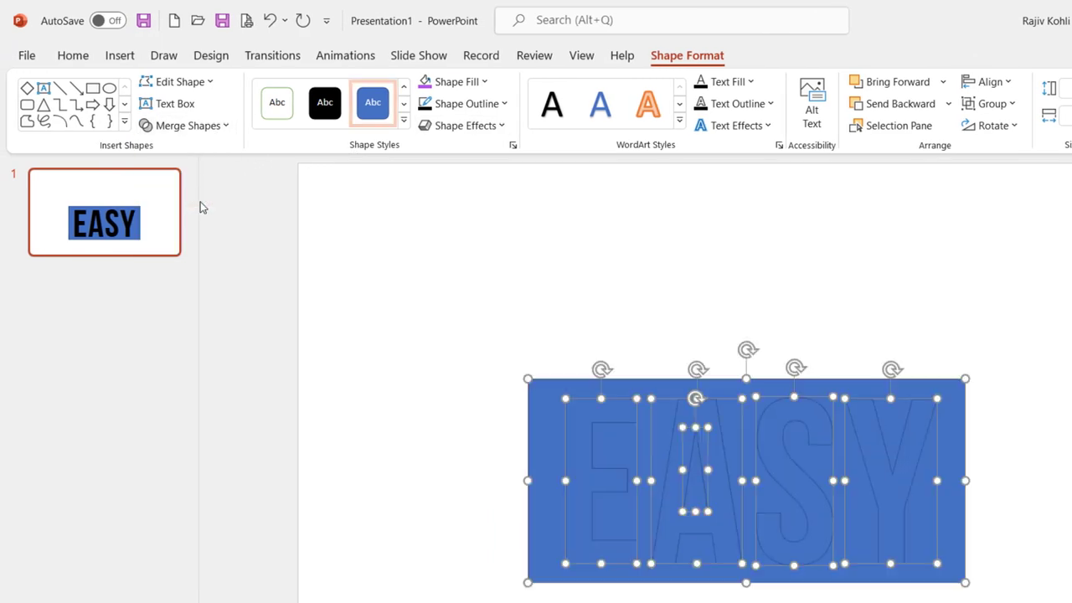
click(445, 321)
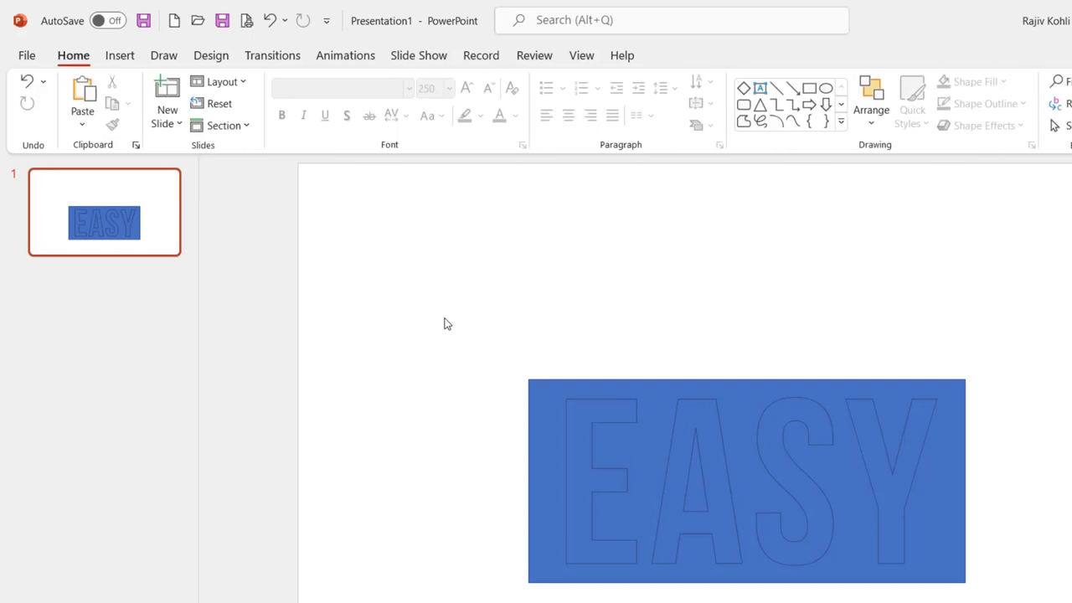
click(583, 453)
drag(581, 447, 579, 355)
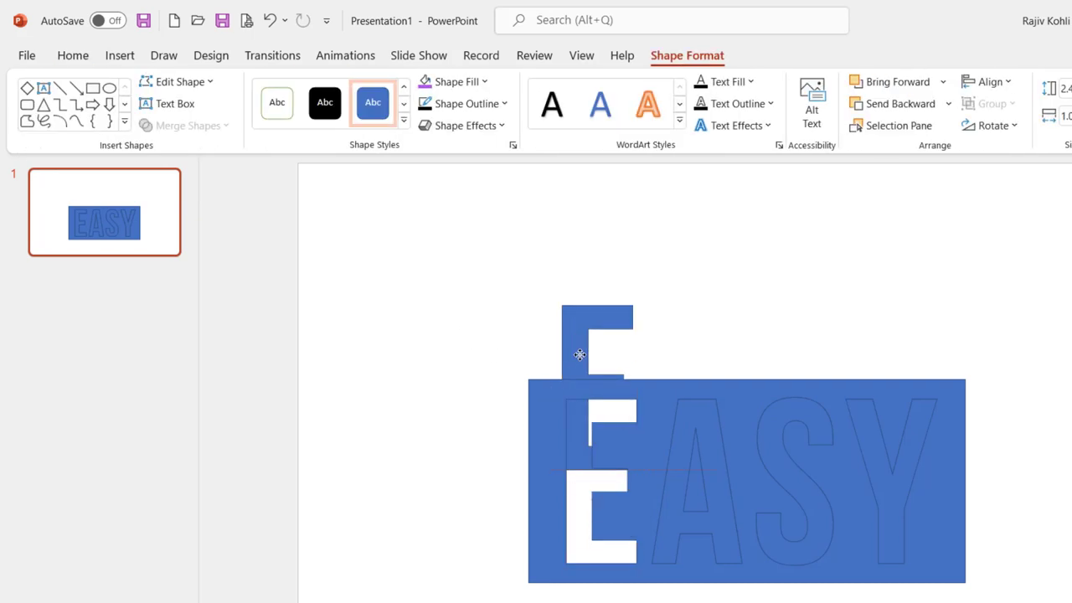
drag(689, 426, 694, 326)
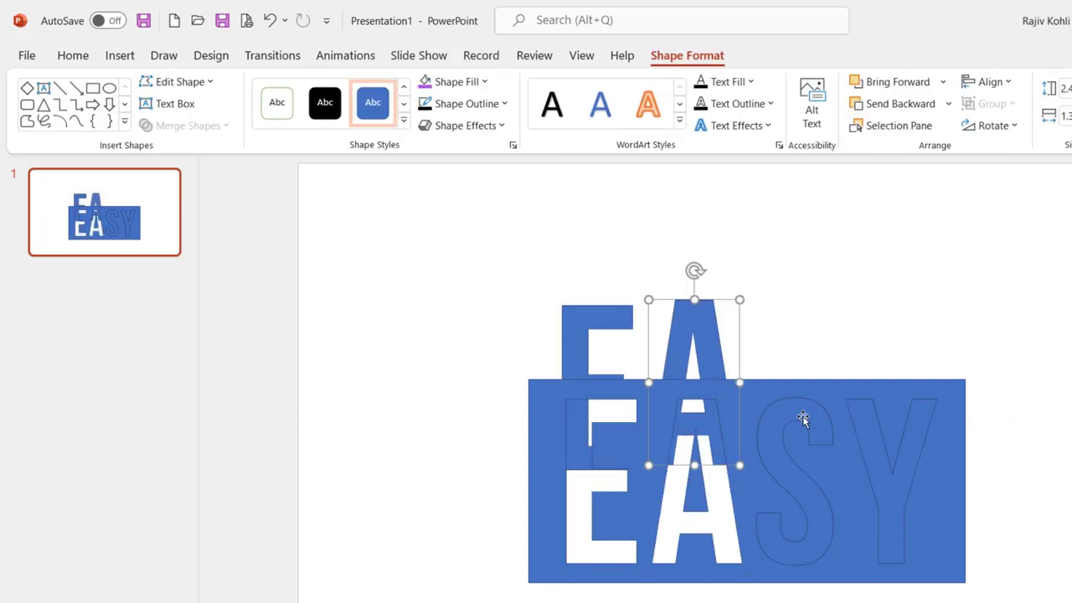
drag(802, 415, 797, 338)
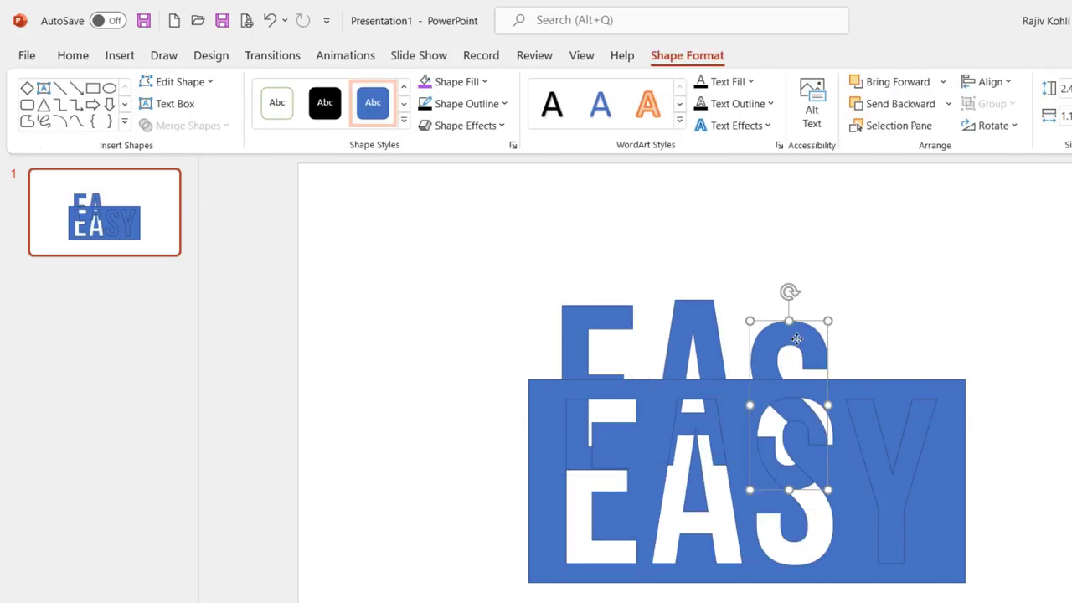
click(270, 20)
click(269, 20)
click(270, 20)
click(270, 21)
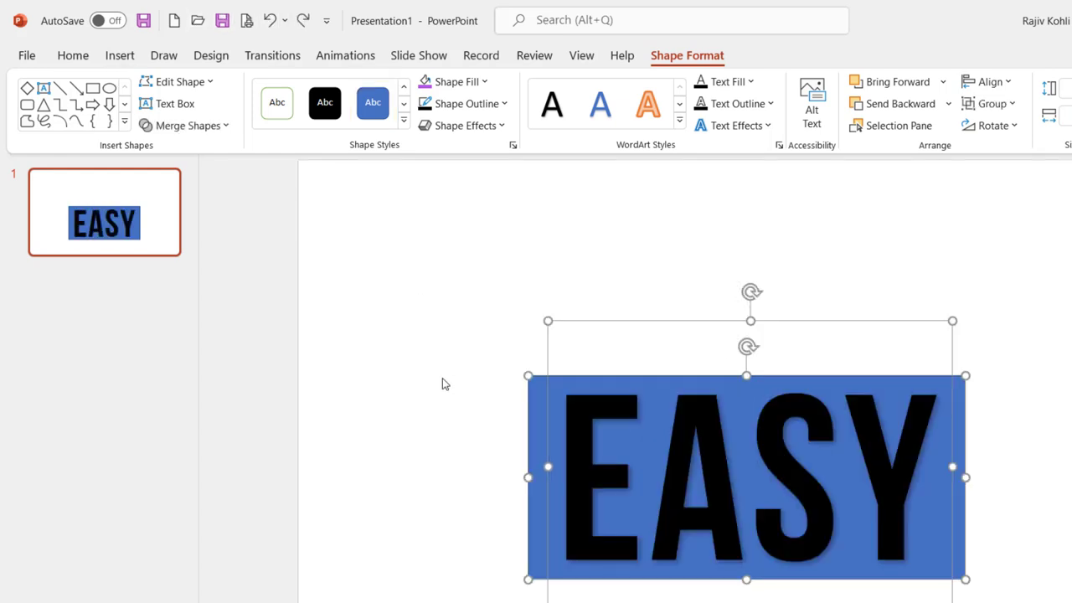
Try intersecting the text with the rectangle, then undo it.
click(177, 126)
click(202, 220)
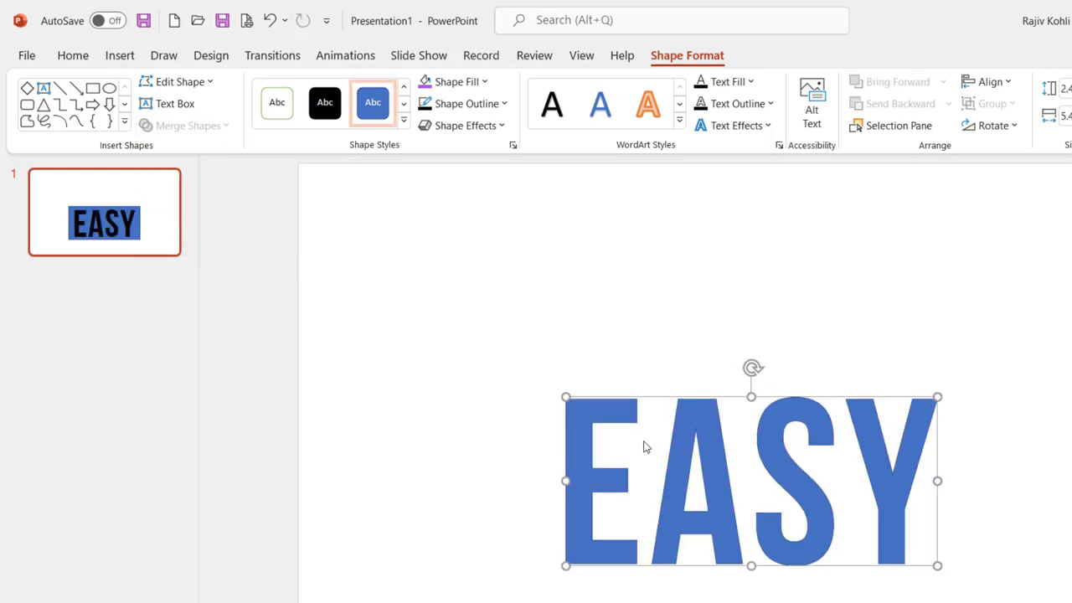
drag(608, 411, 607, 370)
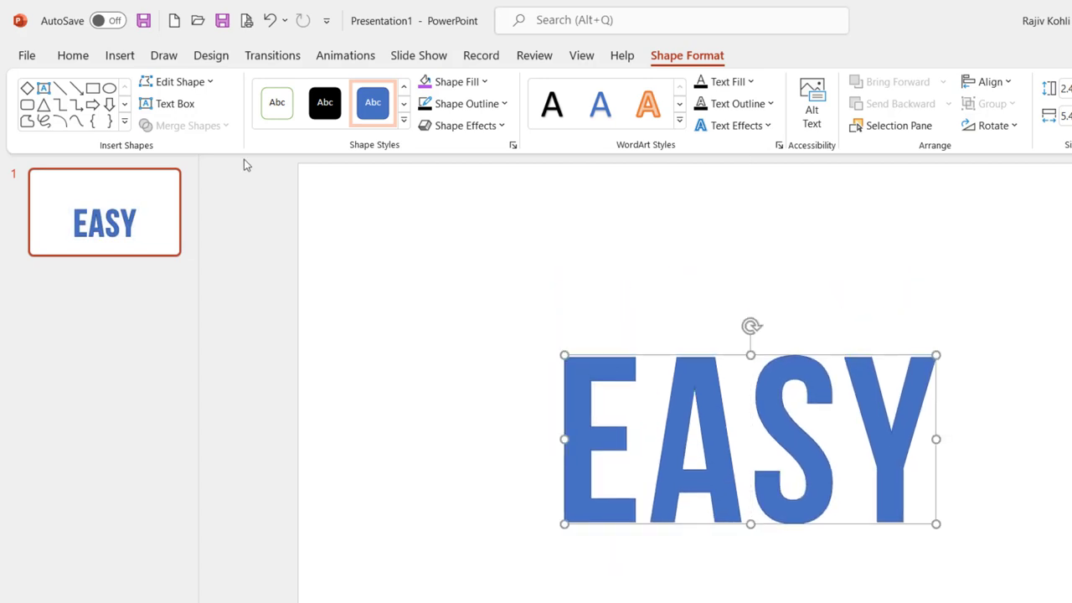
click(270, 20)
click(270, 20)
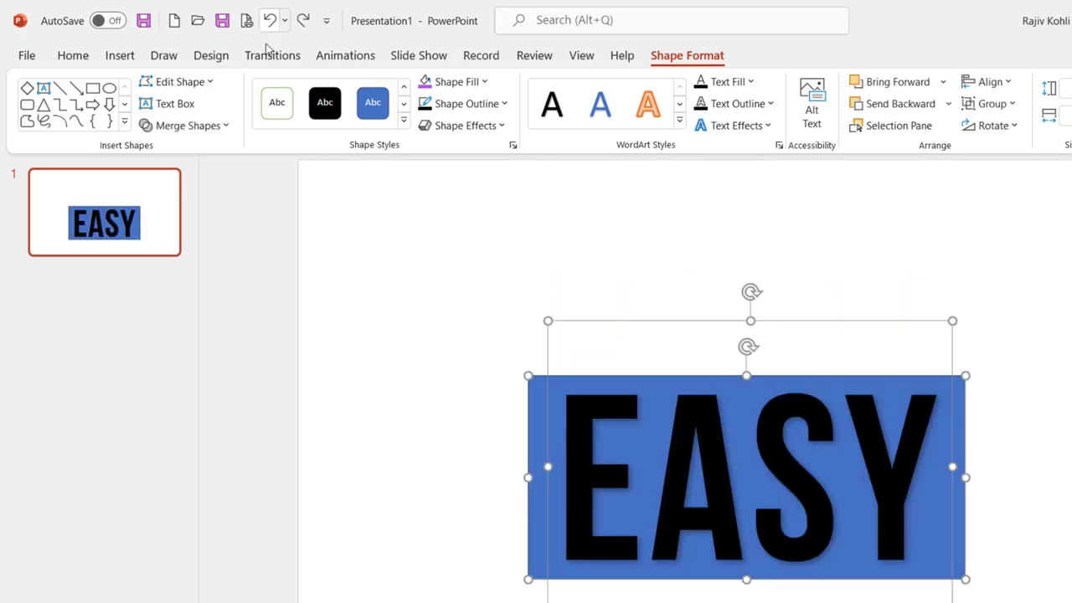
Fragment again, delete the background rectangle and the A's inner triangle, and select all four letters.
click(186, 125)
click(196, 194)
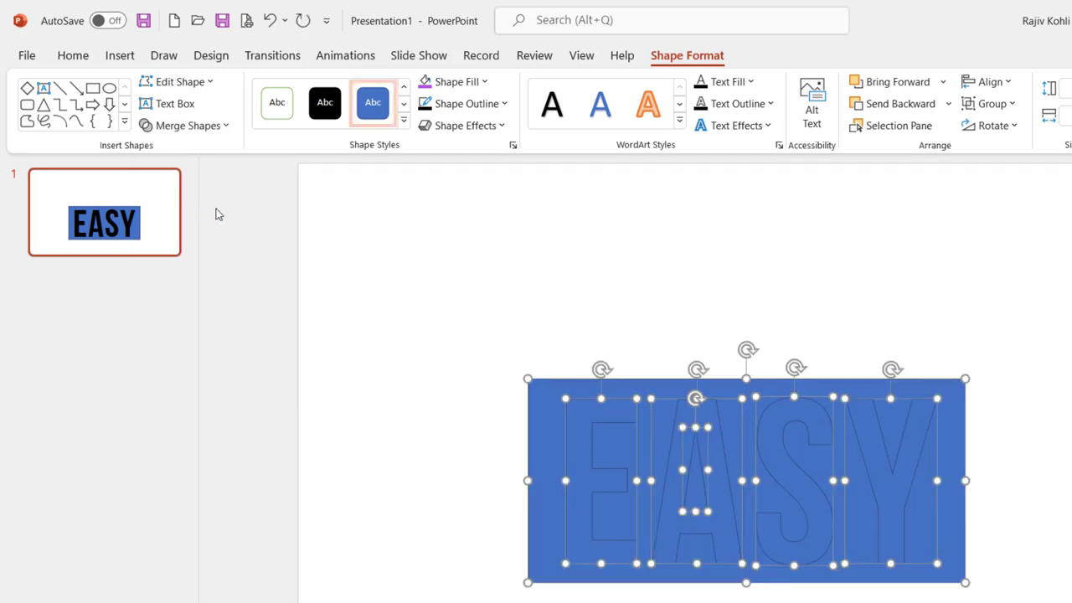
click(545, 301)
click(550, 392)
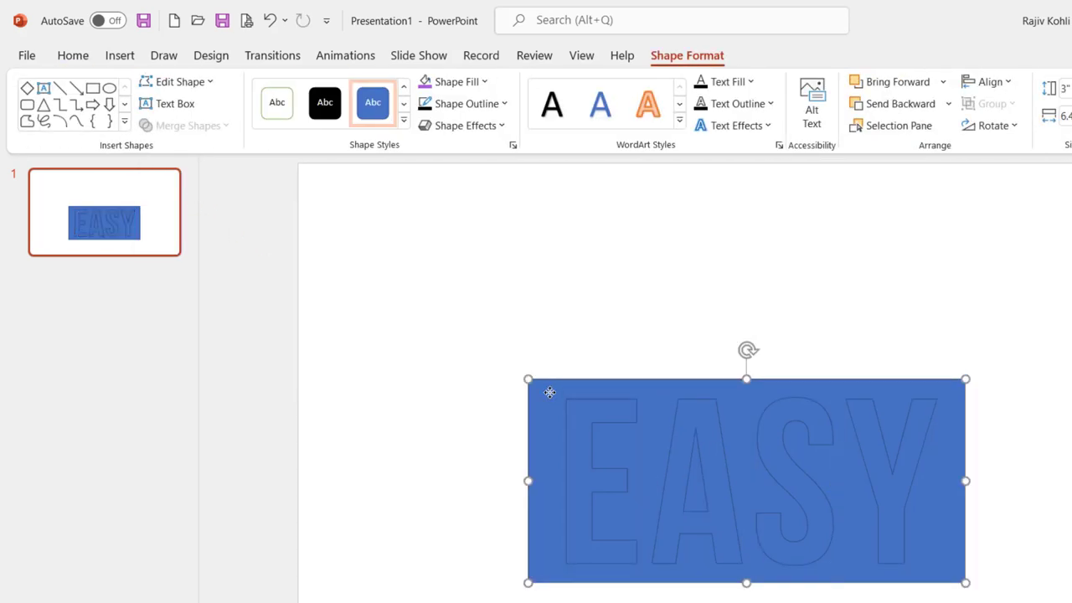
key(Delete)
click(695, 483)
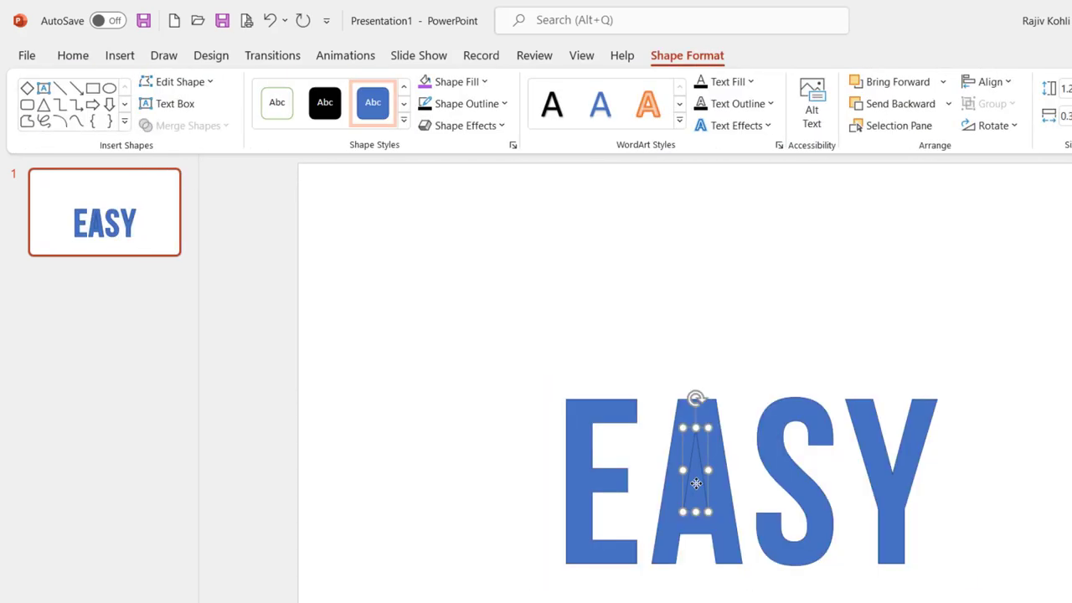
key(Delete)
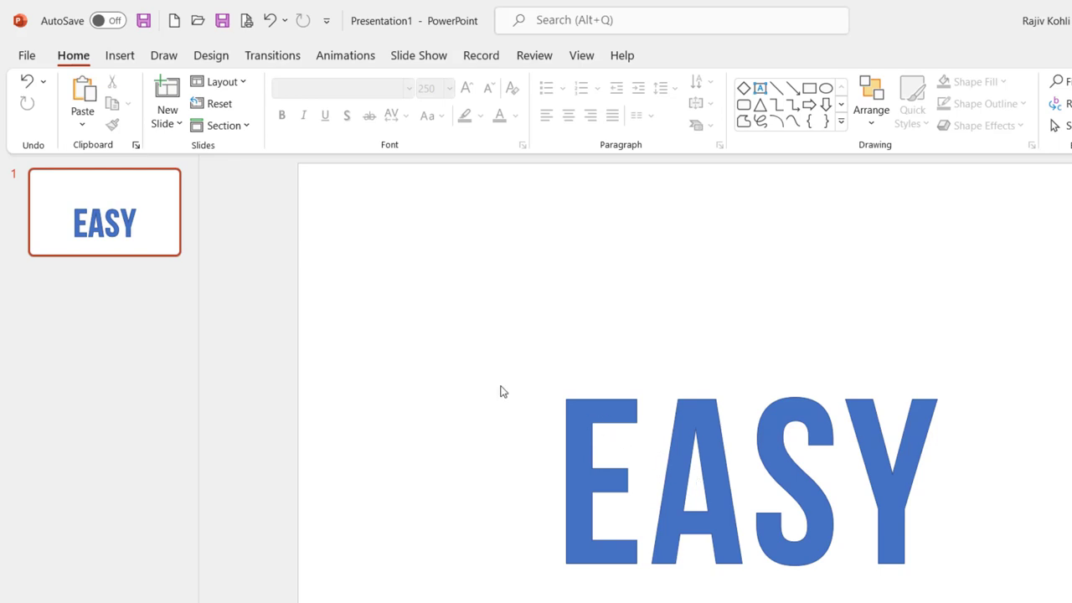
drag(502, 390, 1022, 598)
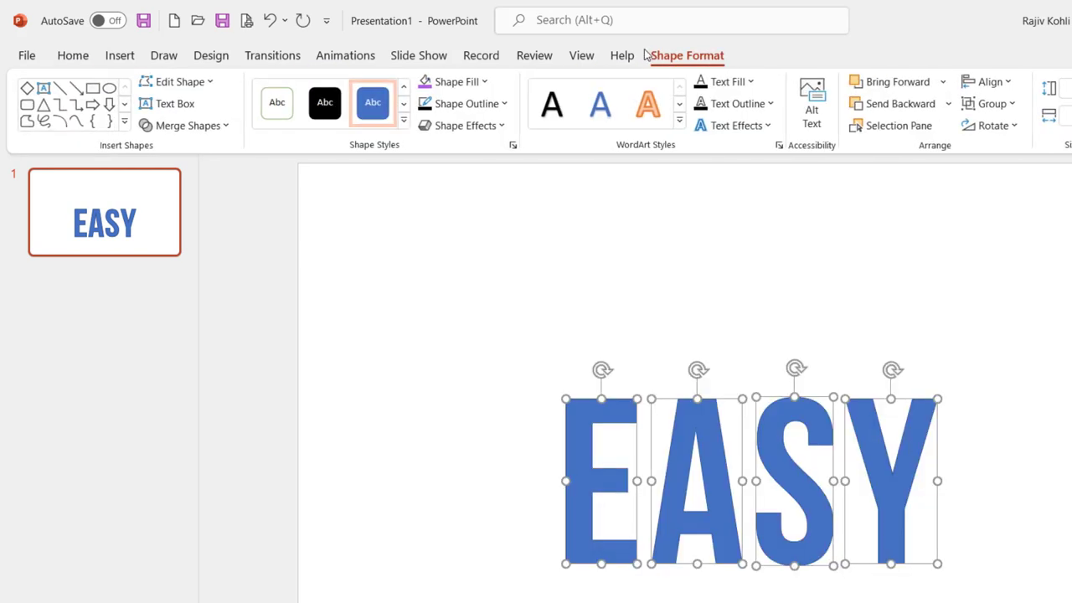
Give the letters a white fill and a 3 pt black outline.
click(484, 81)
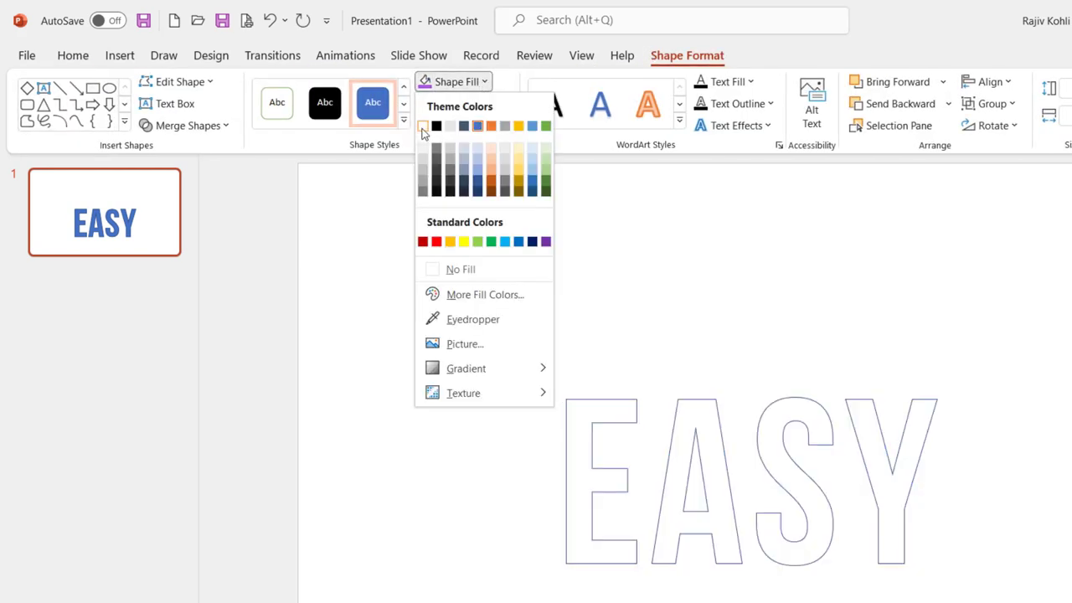
click(427, 125)
click(451, 110)
click(436, 147)
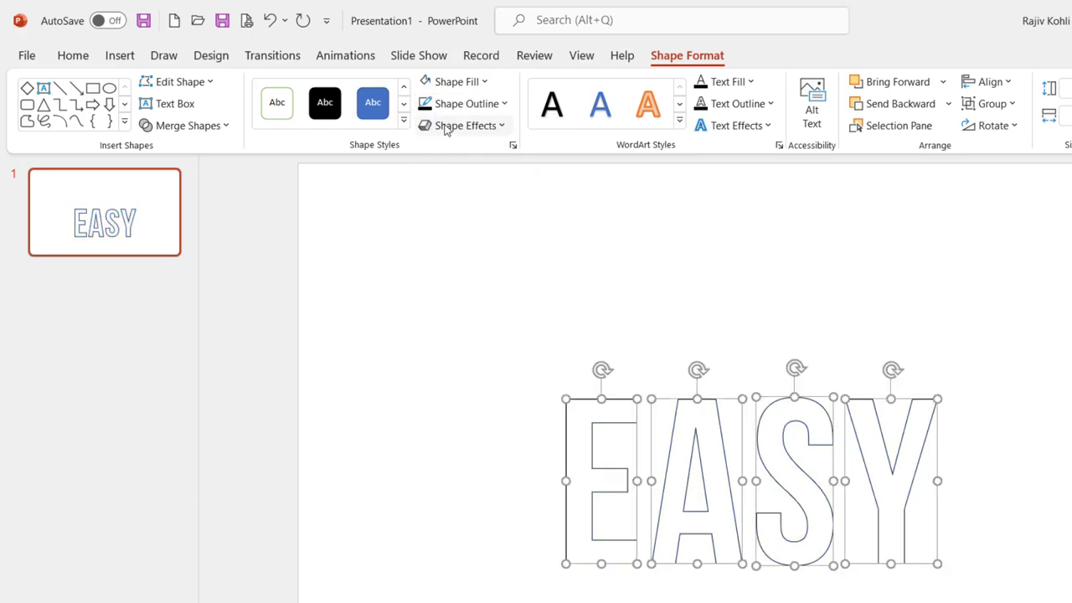
click(451, 122)
click(459, 105)
mouse_move(486, 365)
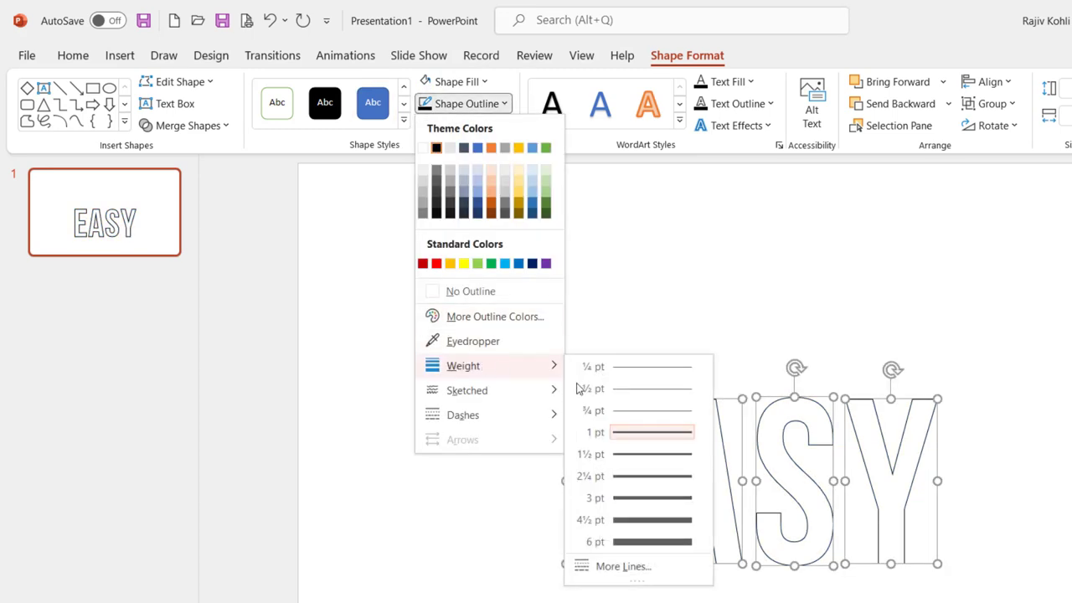
click(645, 498)
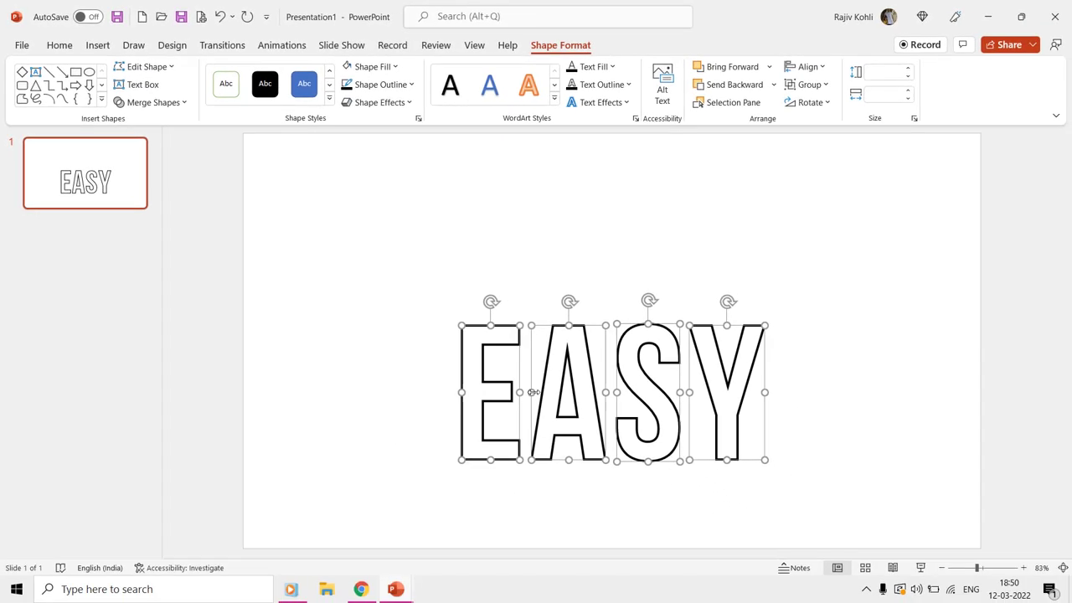
Add an Up motion path animation to the Y only.
click(787, 253)
click(758, 355)
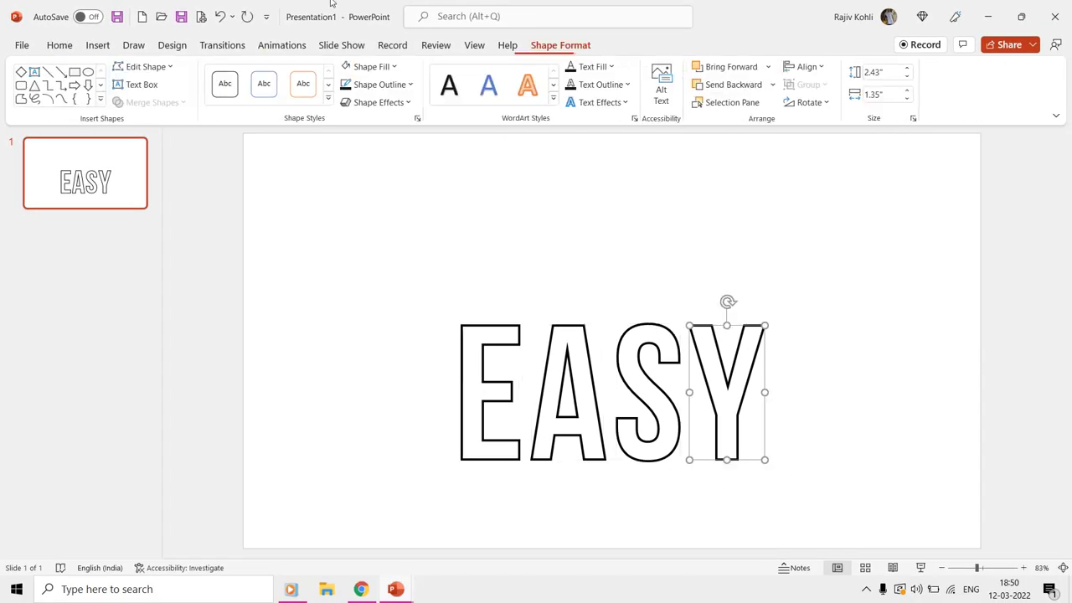
click(286, 49)
click(722, 84)
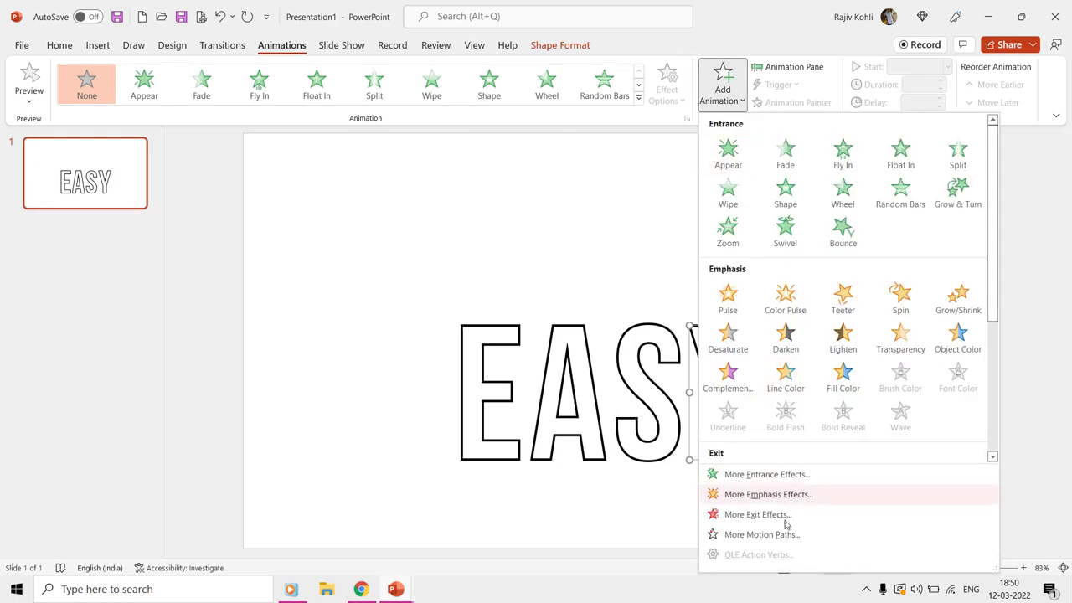
click(758, 534)
scroll(579, 358, down, 3)
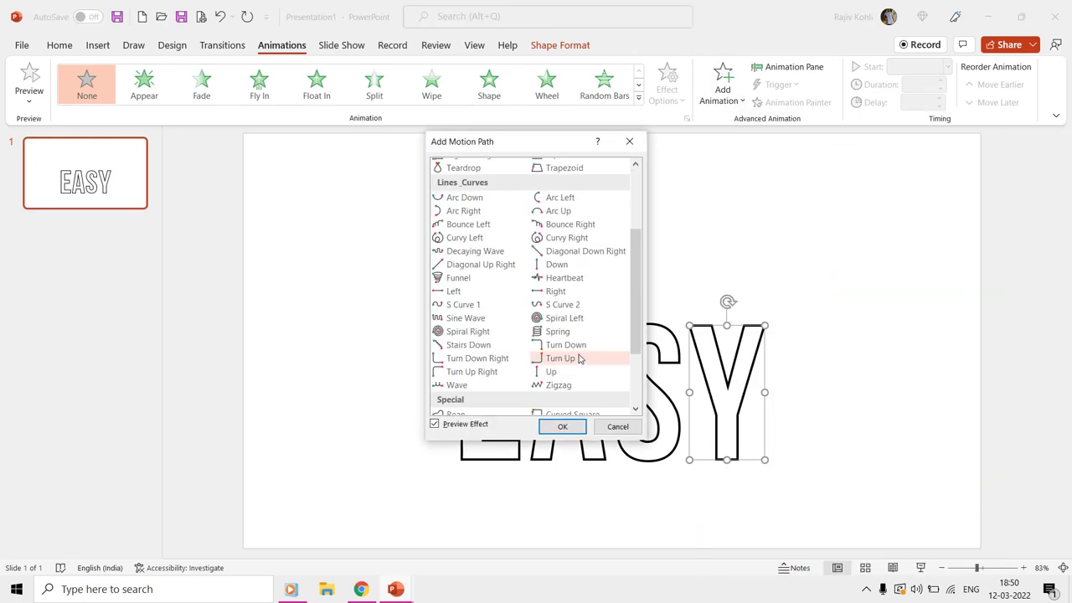
click(577, 359)
click(553, 371)
click(561, 426)
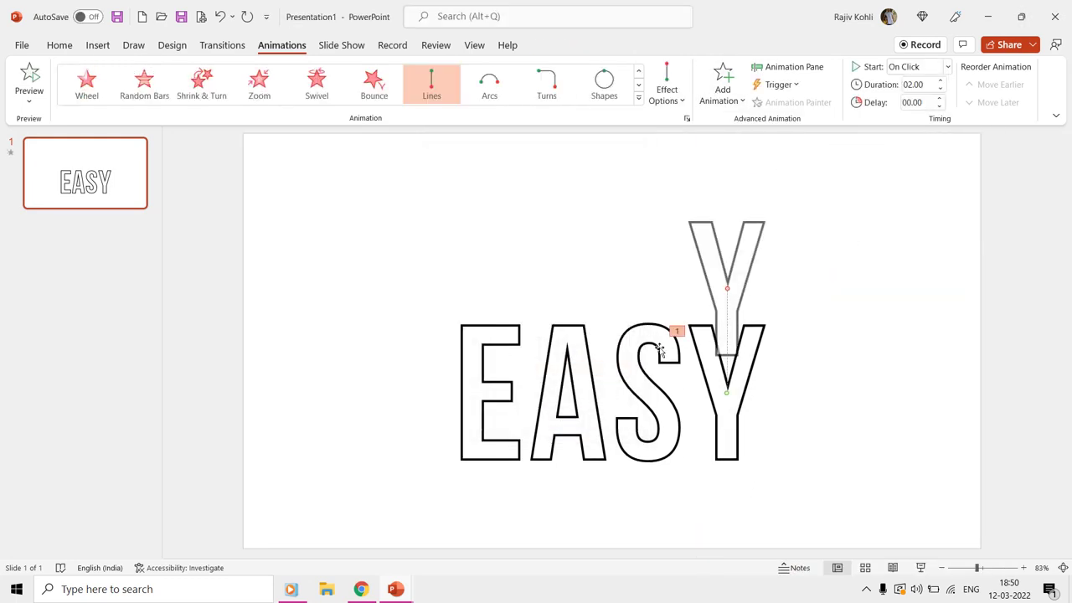
Lengthen the Y's upward path and set its animation to start With Previous.
drag(727, 289, 728, 252)
click(794, 67)
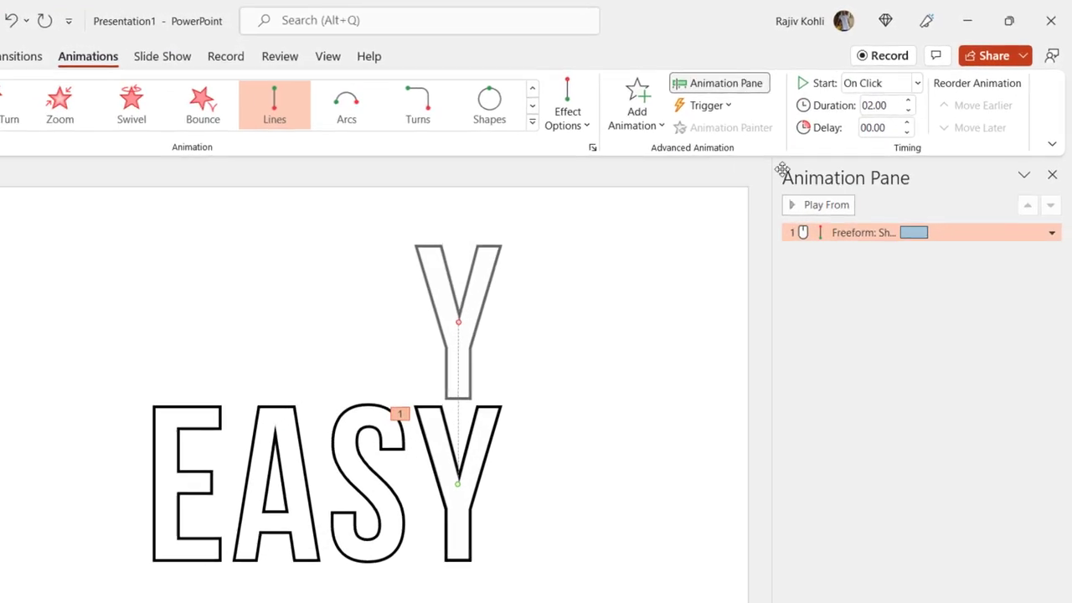
click(879, 91)
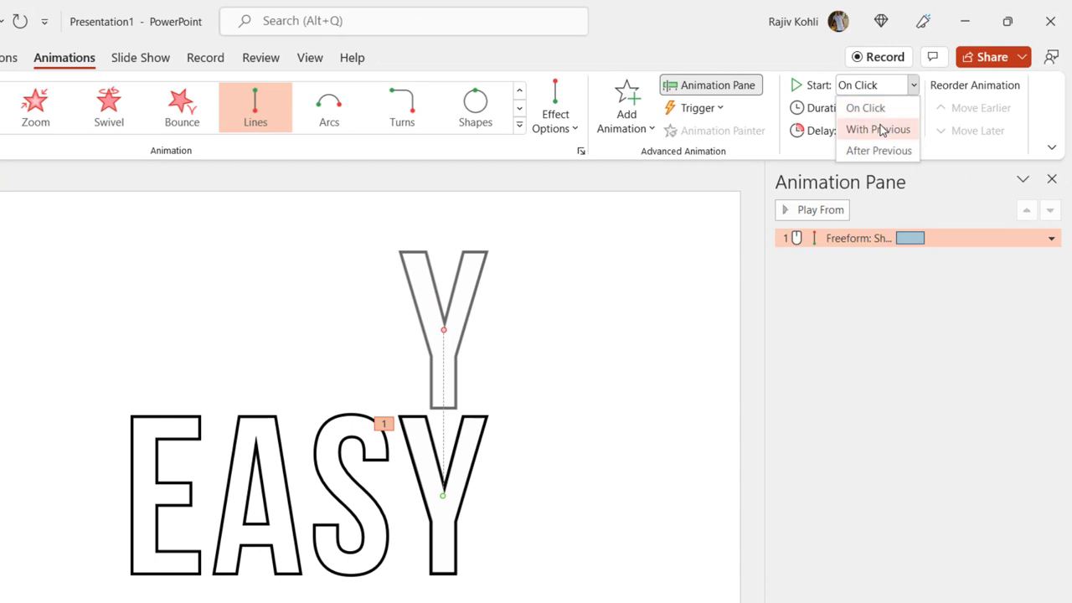
click(880, 129)
double_click(883, 107)
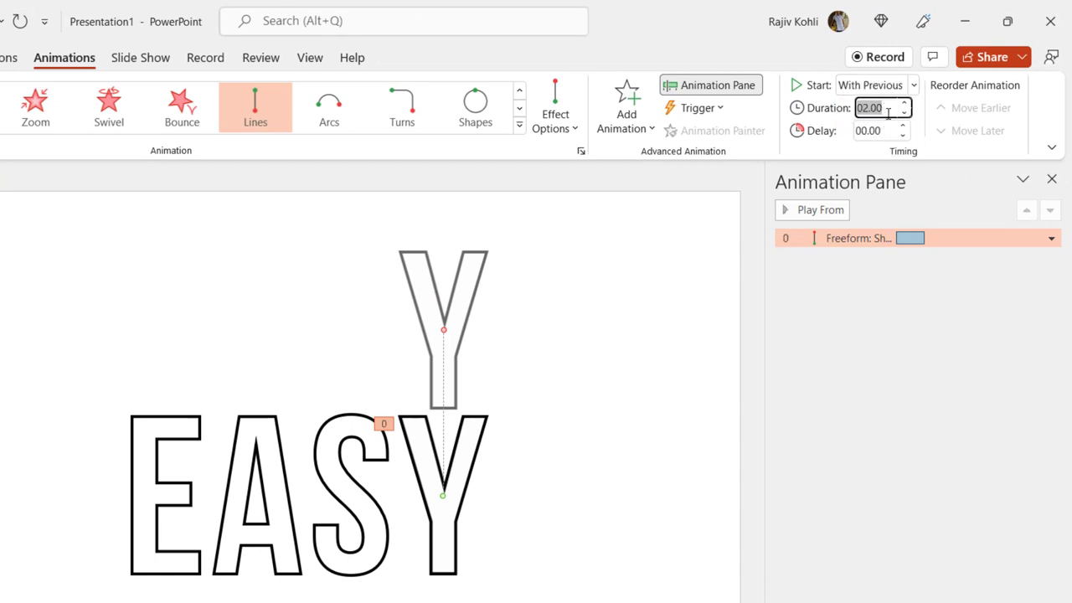
Make the Up motion auto-reverse with about 1 s smooth start, repeating until slide end.
double_click(854, 241)
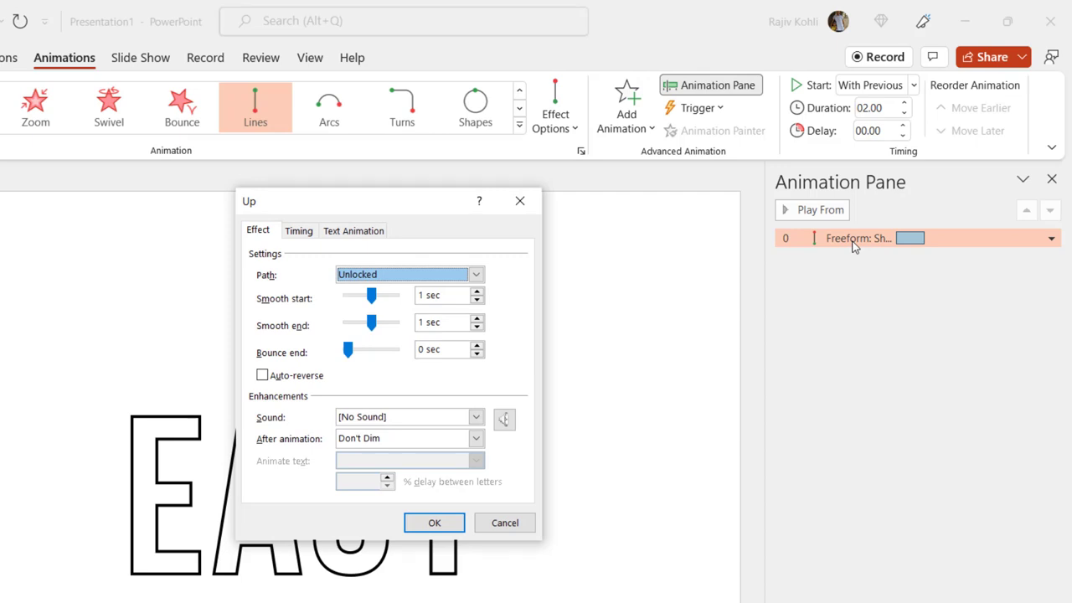
click(299, 384)
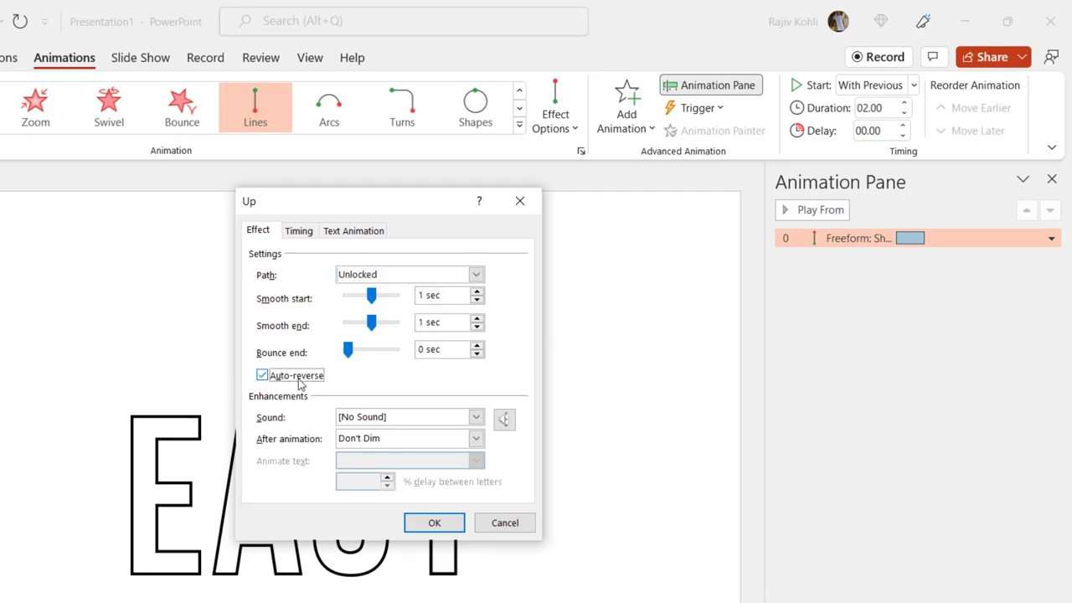
drag(374, 298, 376, 310)
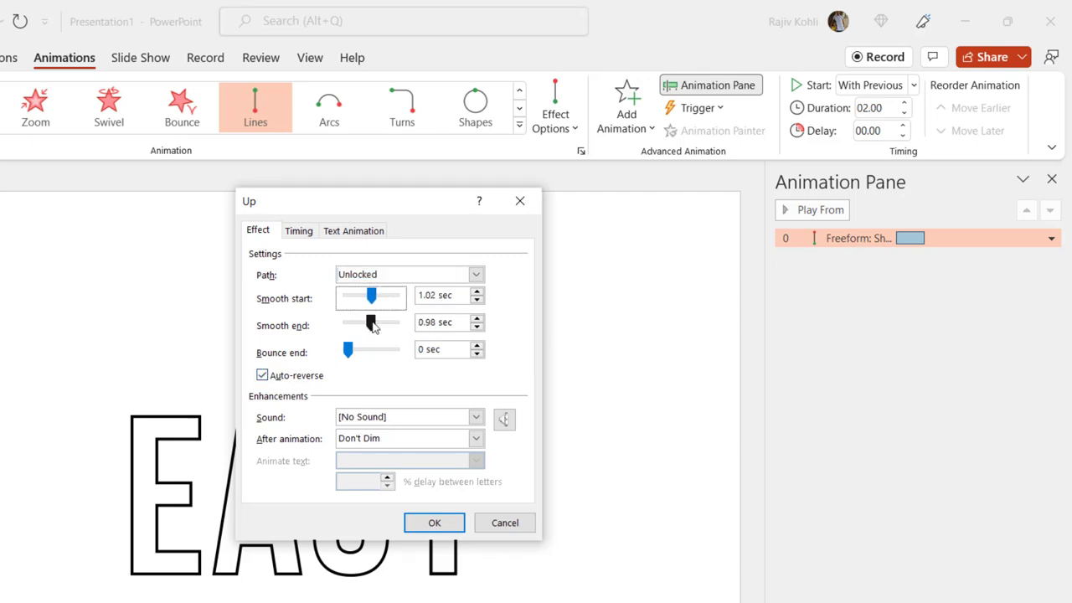
click(476, 301)
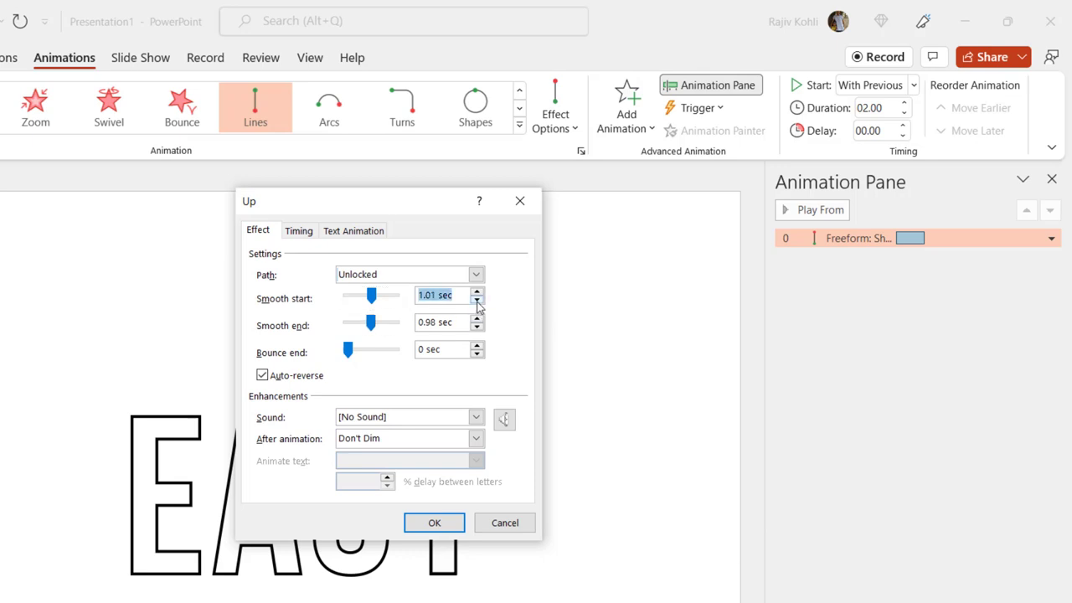
click(300, 233)
click(430, 319)
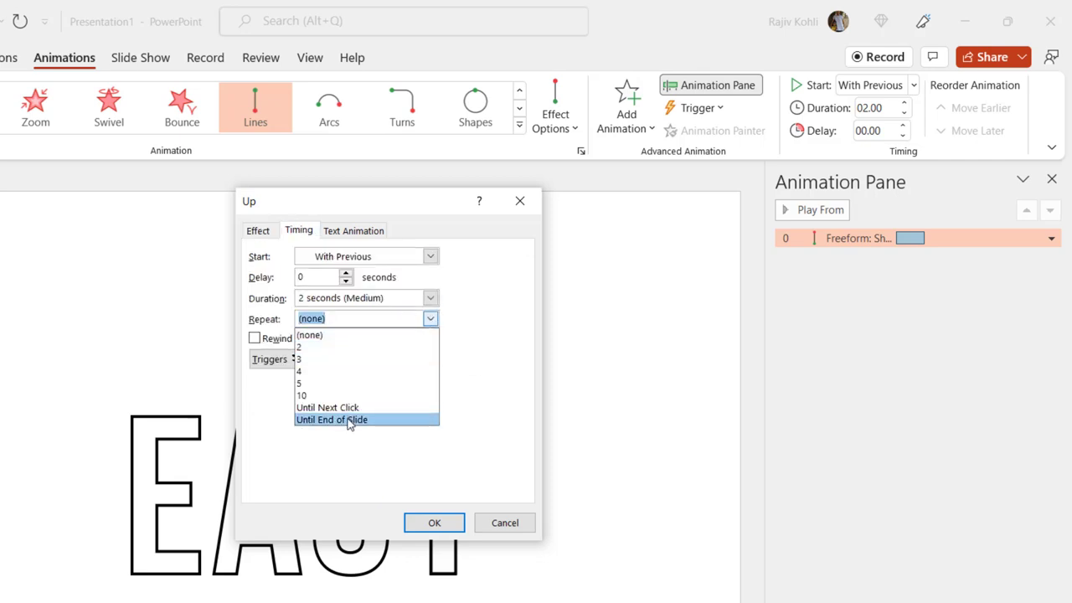
click(349, 420)
click(422, 519)
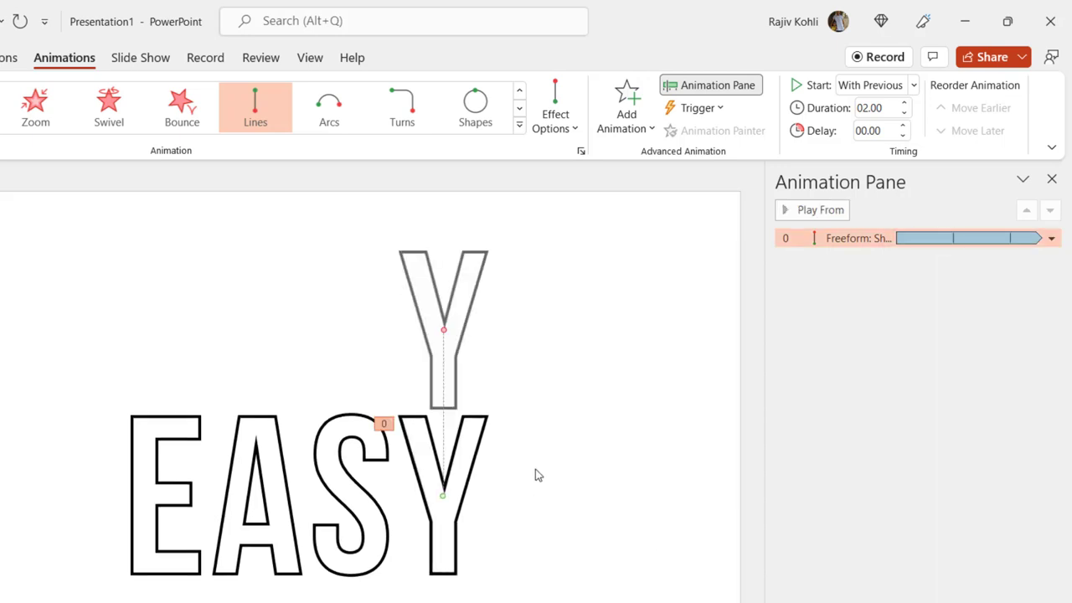
Use Animation Painter to copy the Y's animation onto the S, A and E in turn.
click(477, 439)
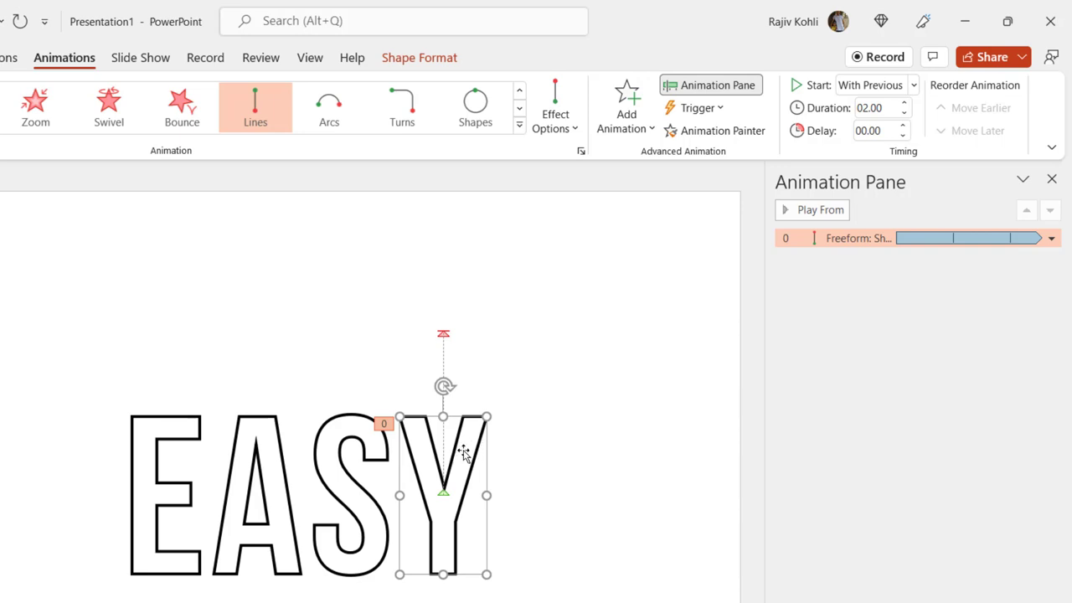
click(712, 140)
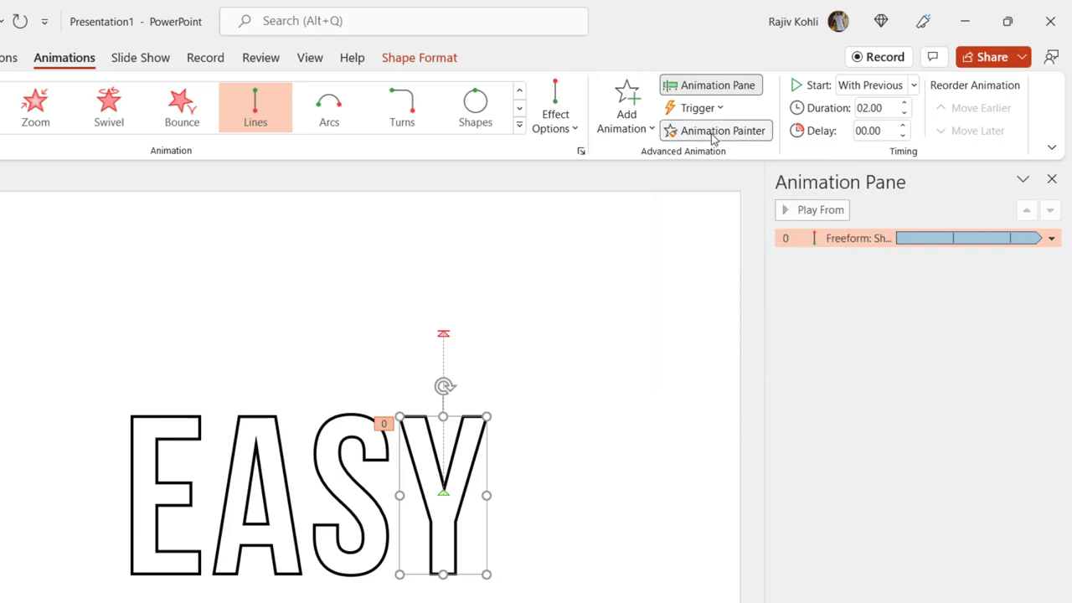
click(337, 441)
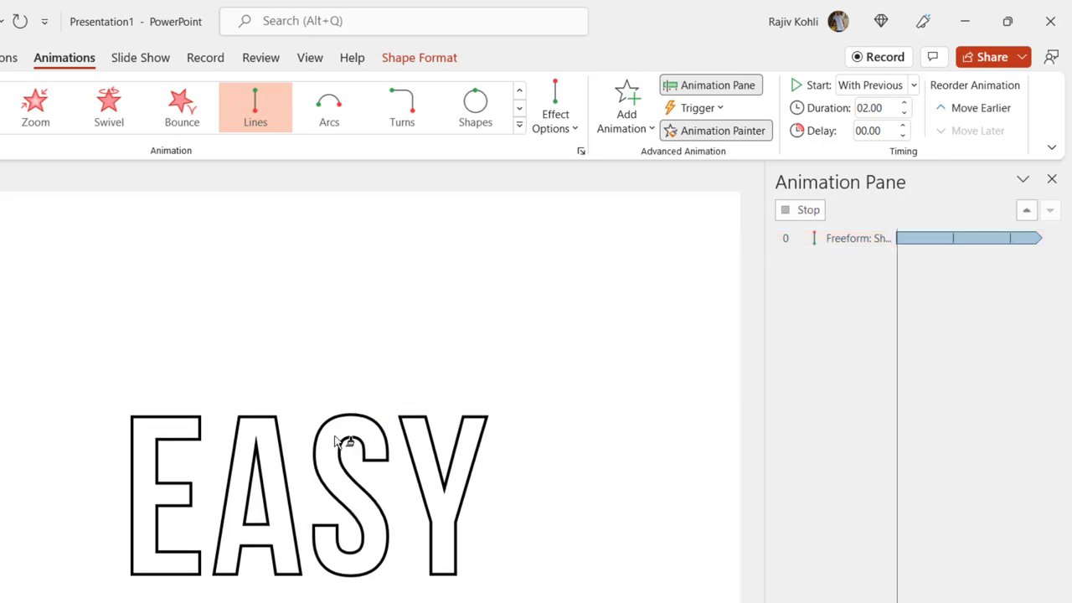
click(261, 441)
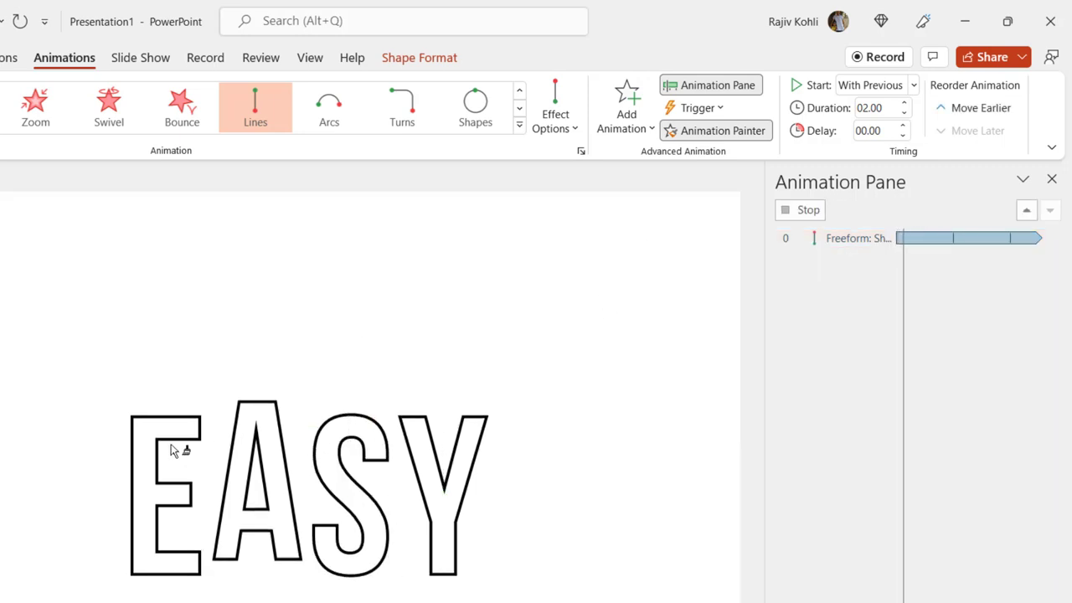
click(159, 441)
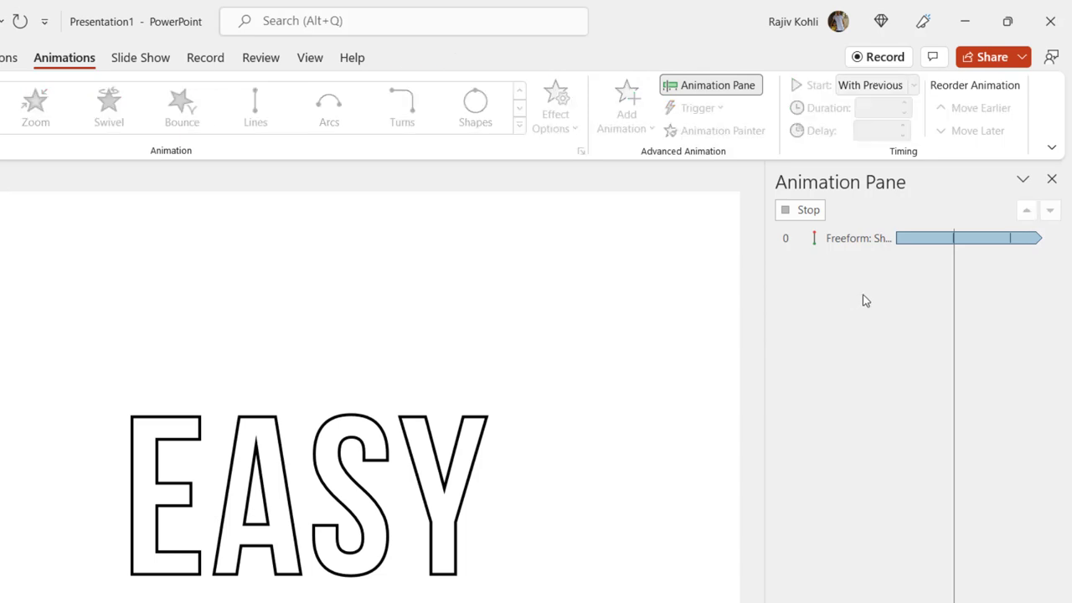
Delay the S, A and E animations from 0.25 s up to 0.75 s, then preview the slide show.
click(880, 258)
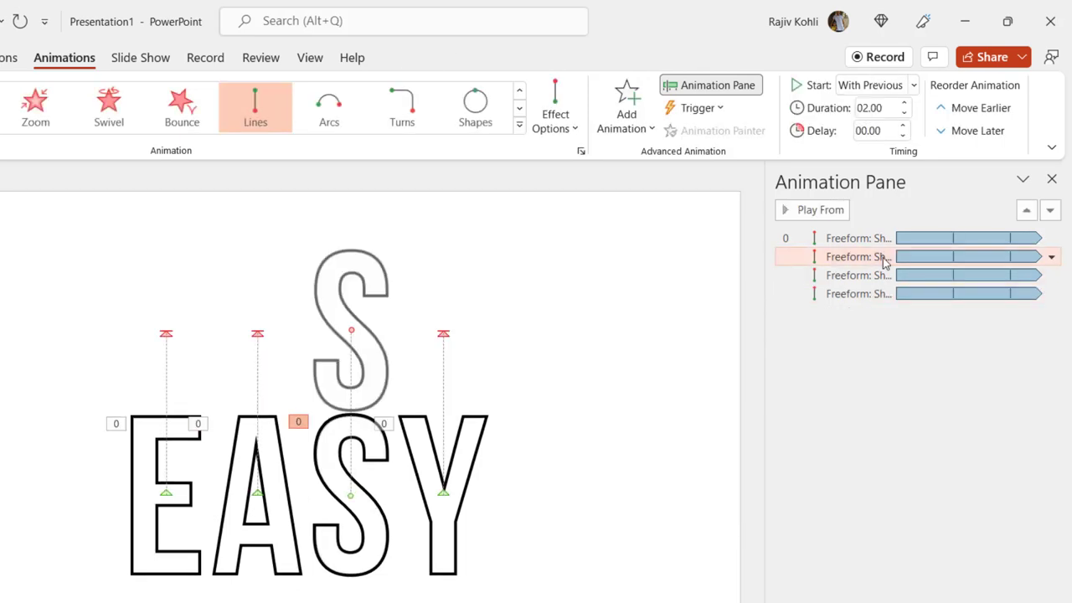
click(902, 126)
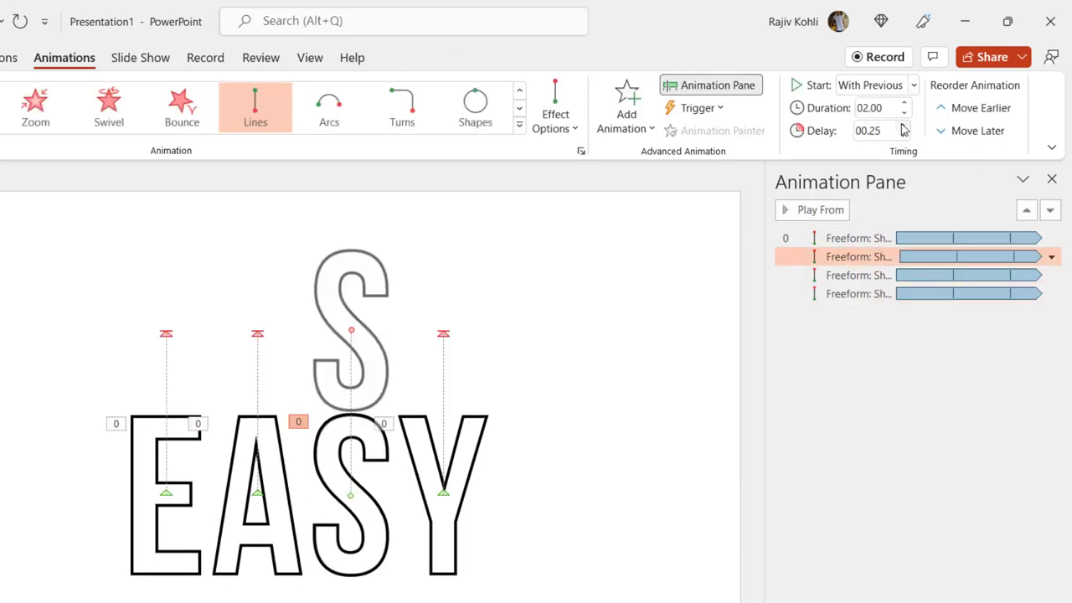
click(877, 276)
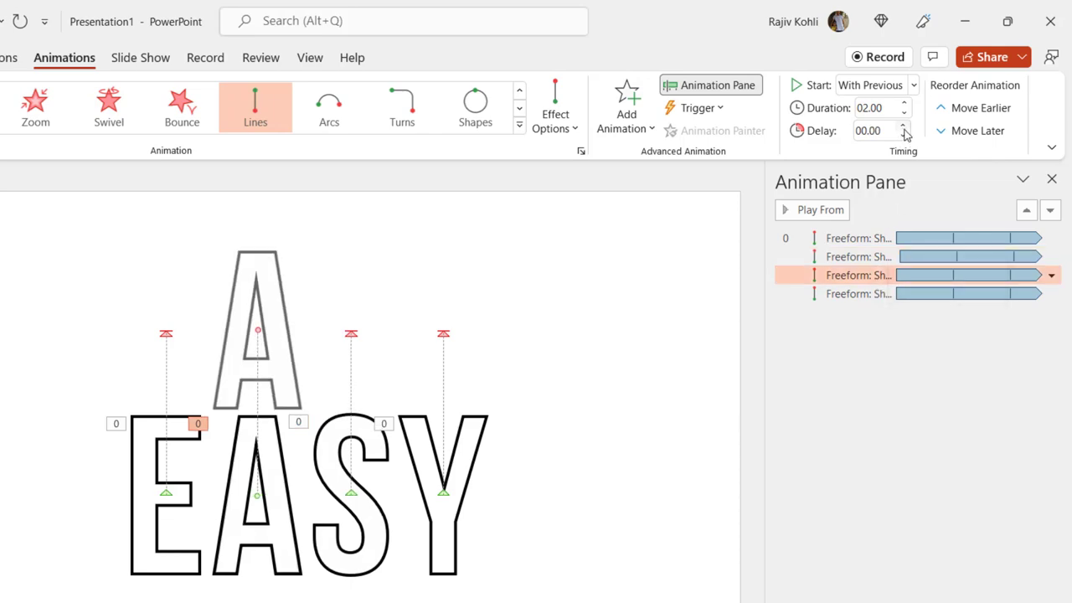
click(862, 294)
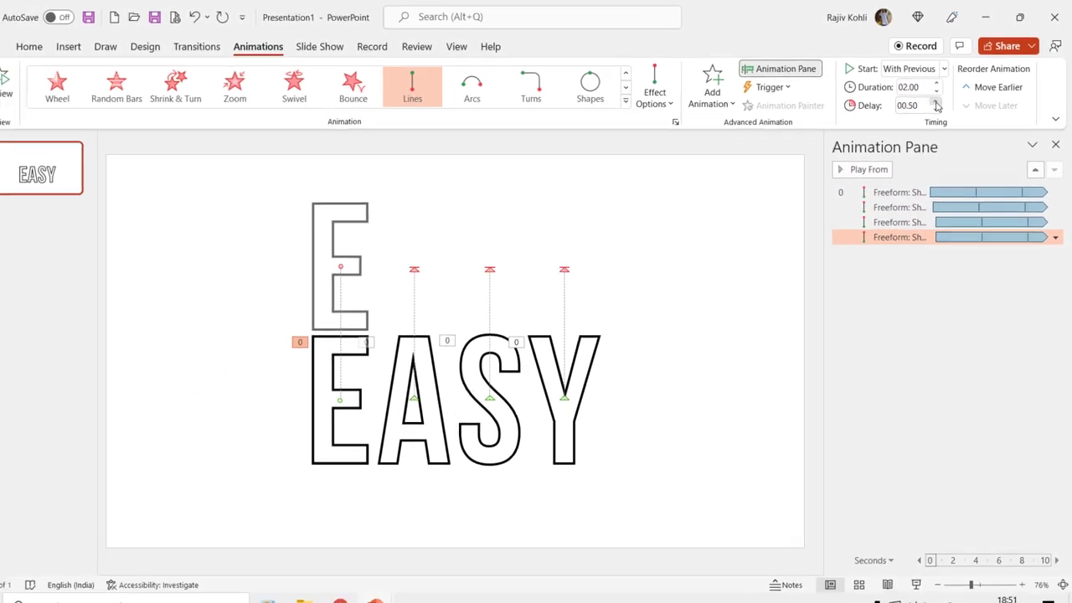
click(936, 102)
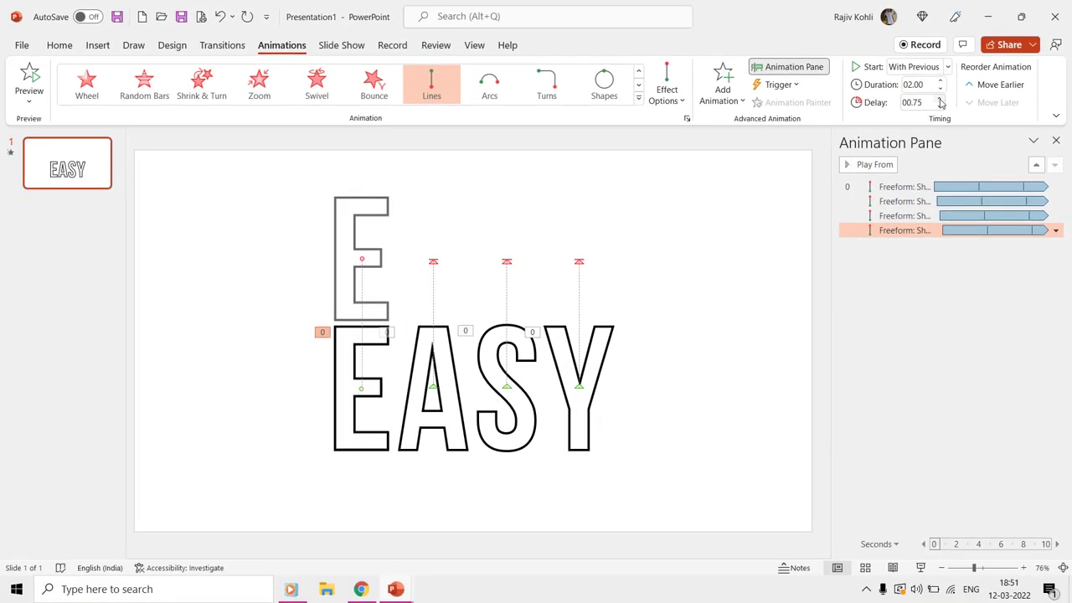
click(920, 570)
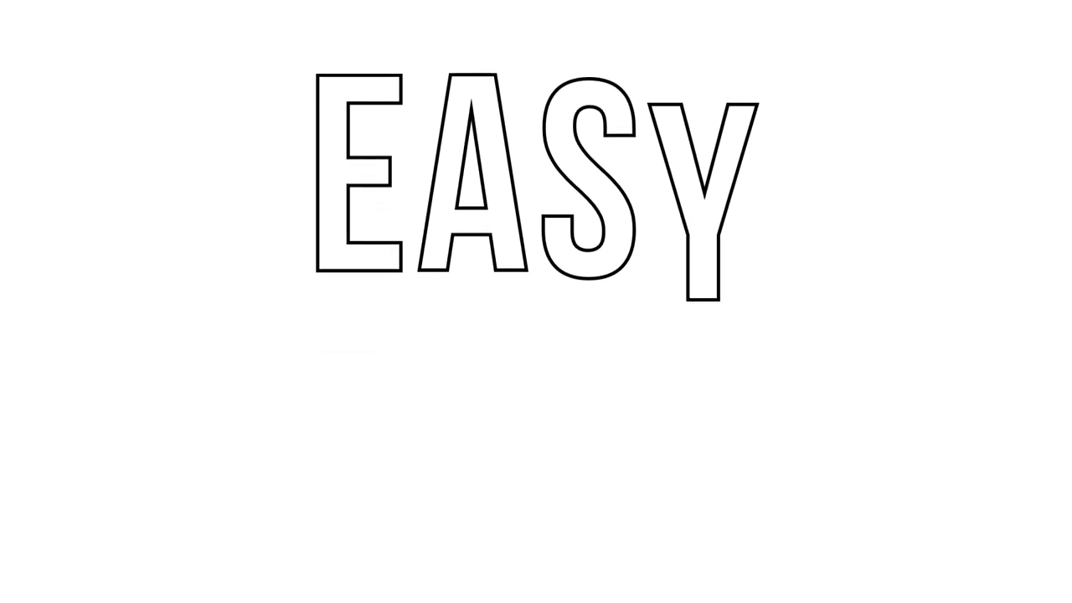
key(Escape)
Set the slide background to solid medium grey via Format Background, then select all four letters.
right_click(699, 264)
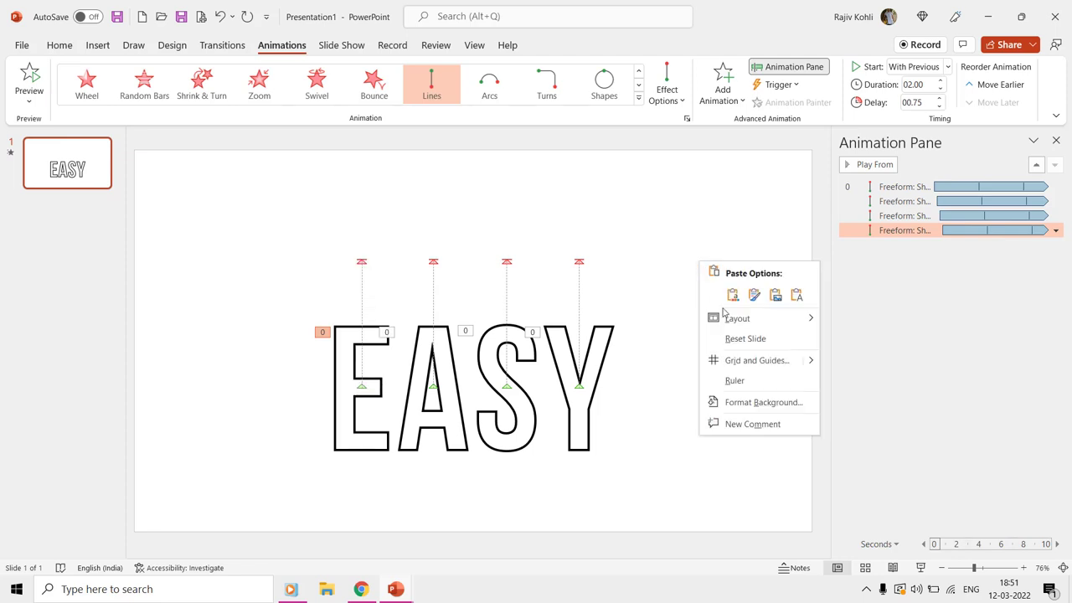
click(745, 402)
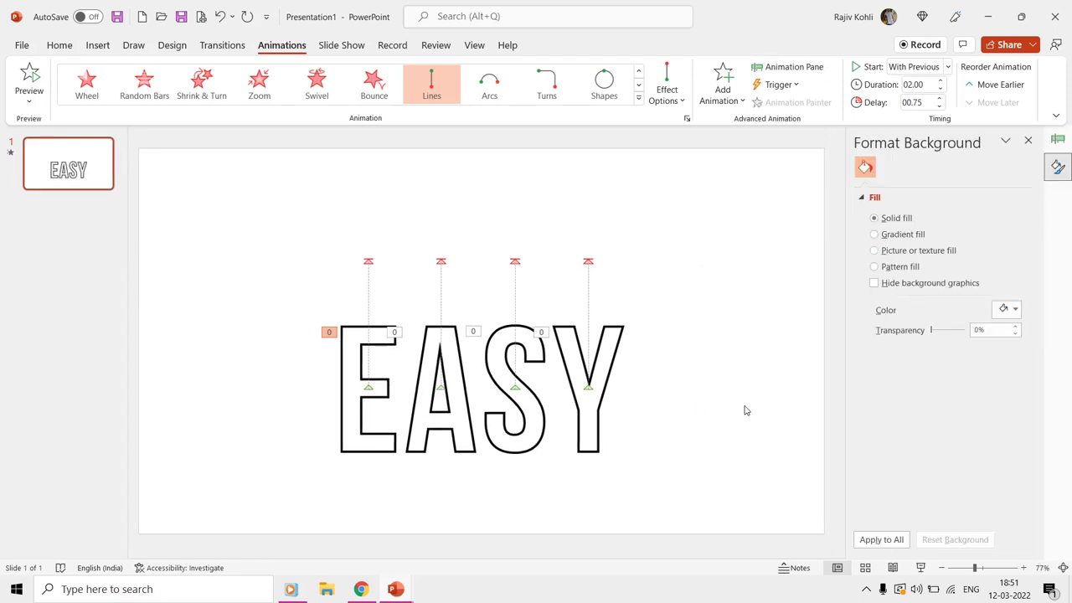
click(1008, 312)
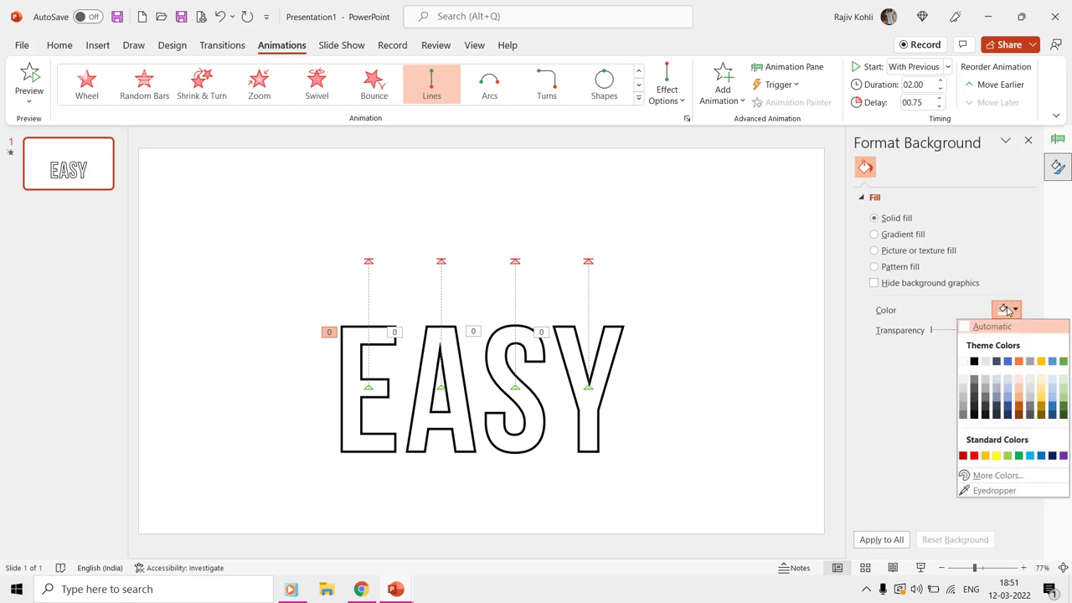
click(986, 389)
click(1029, 141)
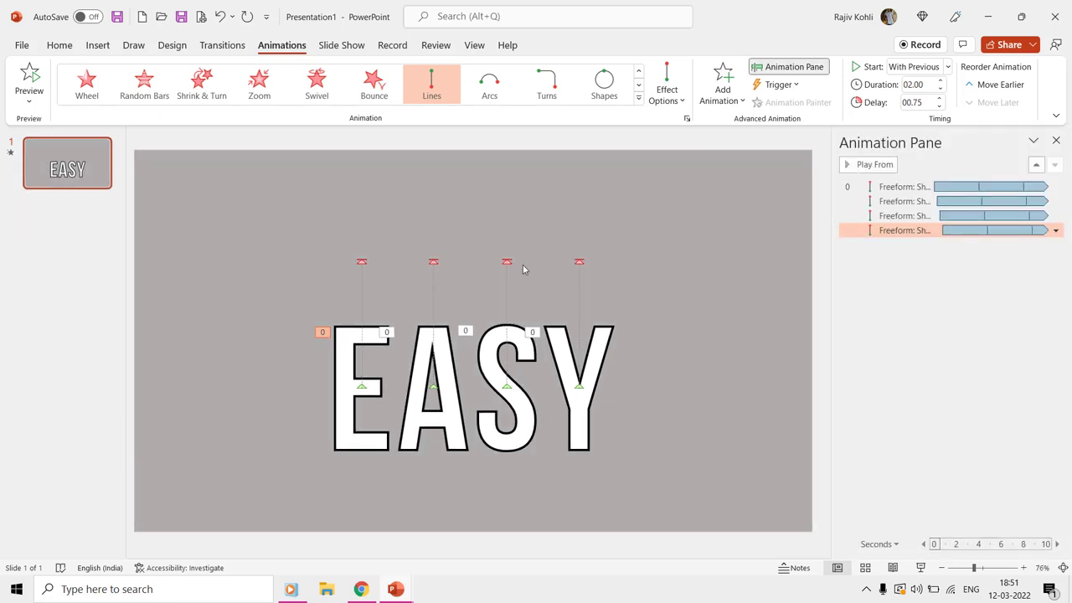
key(ctrl+a)
Apply an Outer preset drop shadow from Shape Effects to all four EASY letters.
click(560, 45)
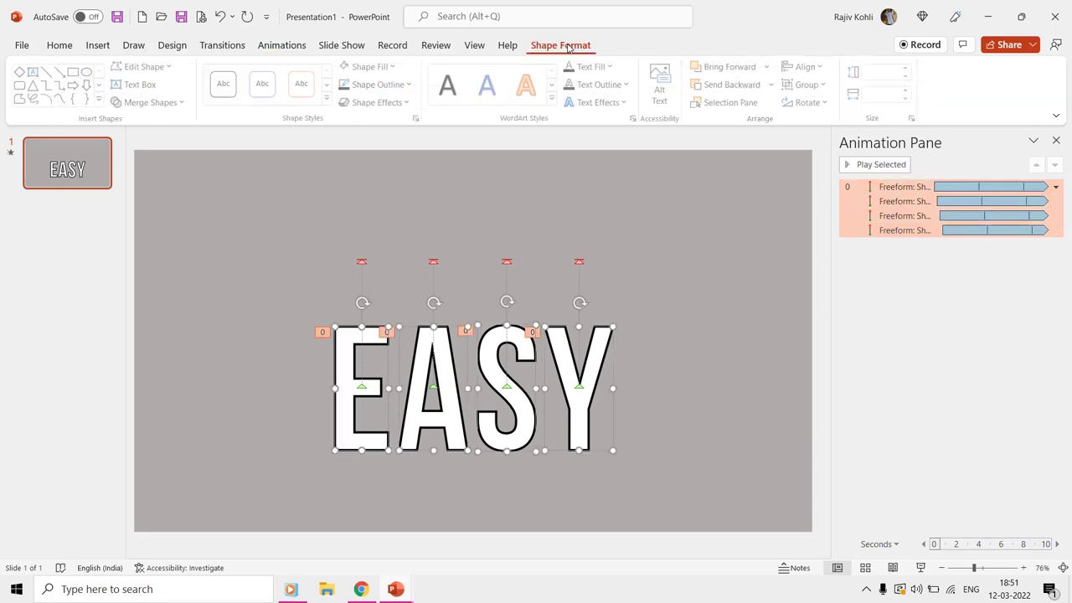
click(383, 107)
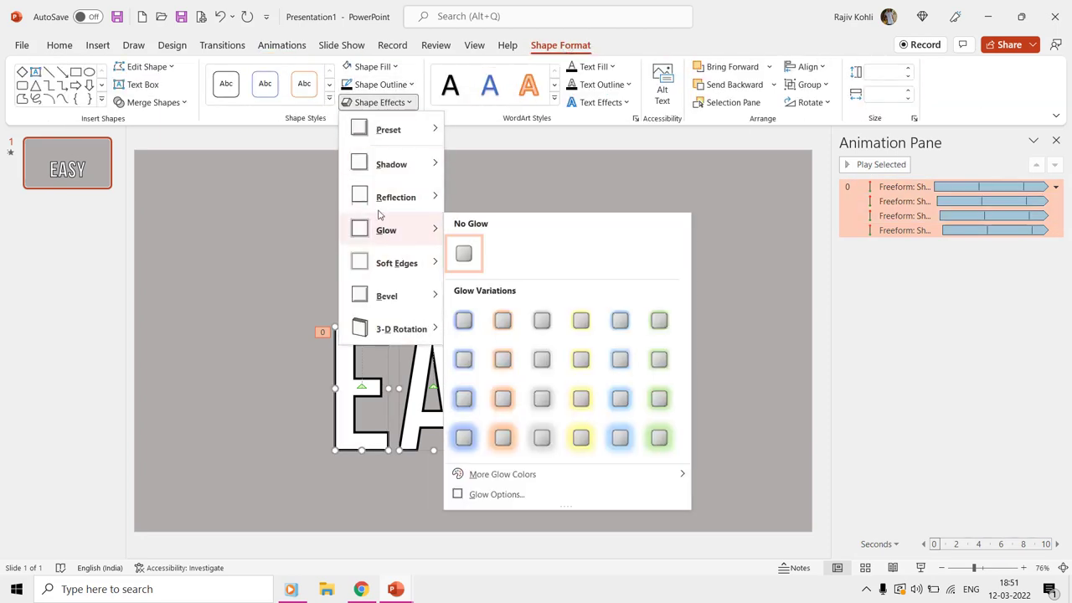
mouse_move(390, 165)
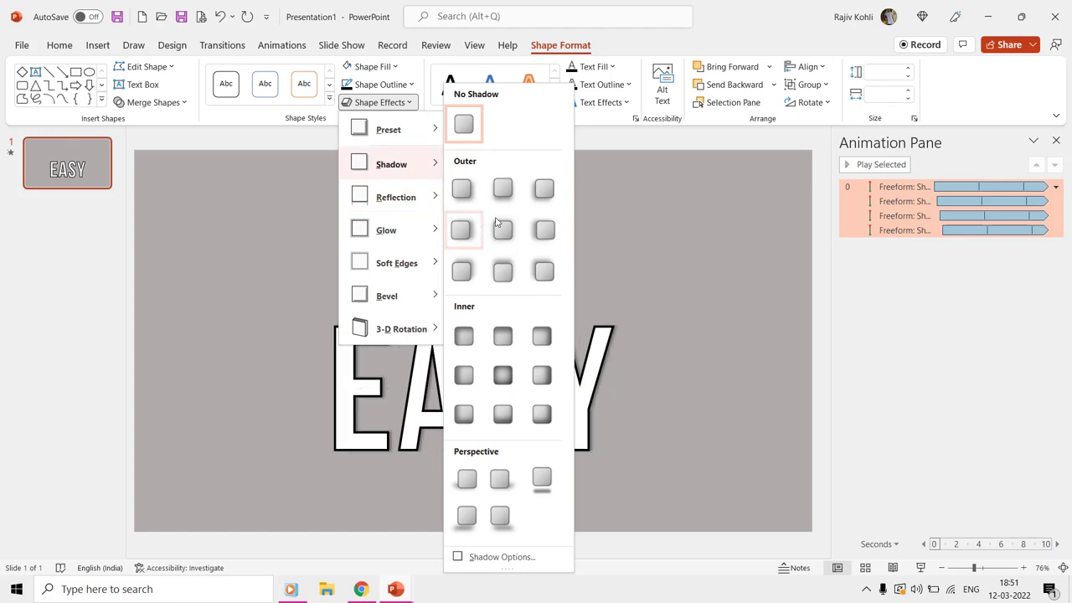
click(505, 194)
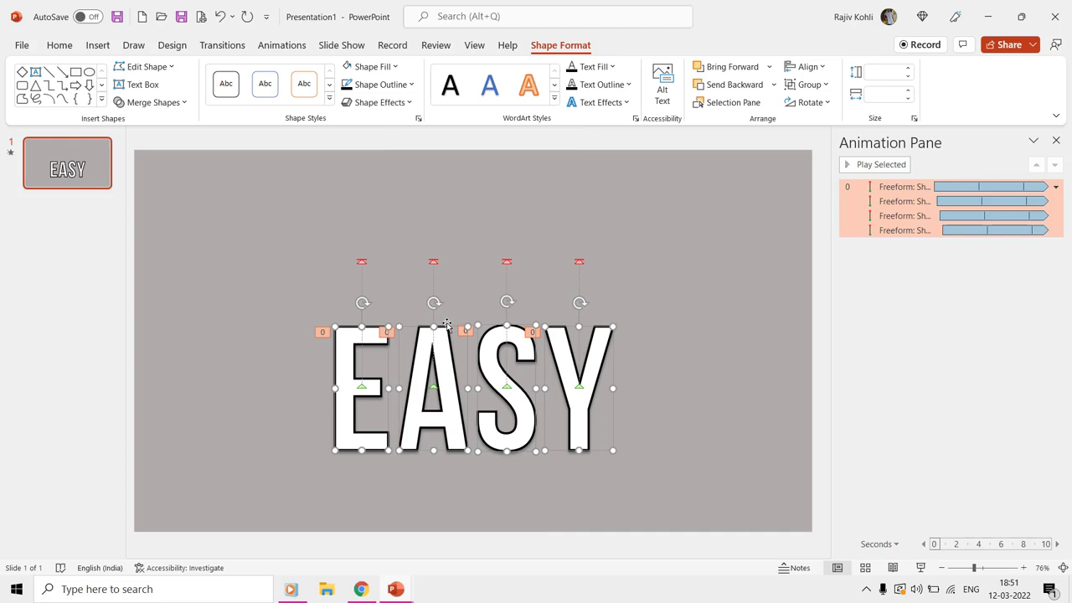
Copy and paste the four letter shapes, aligning the duplicate over the original letters.
scroll(456, 327, up, 5)
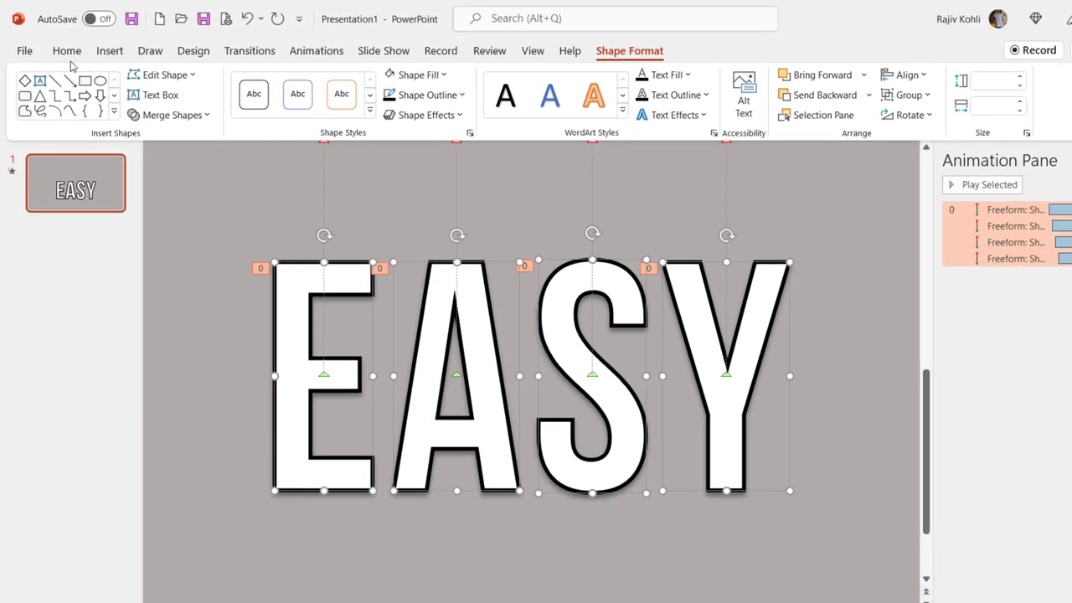
click(60, 45)
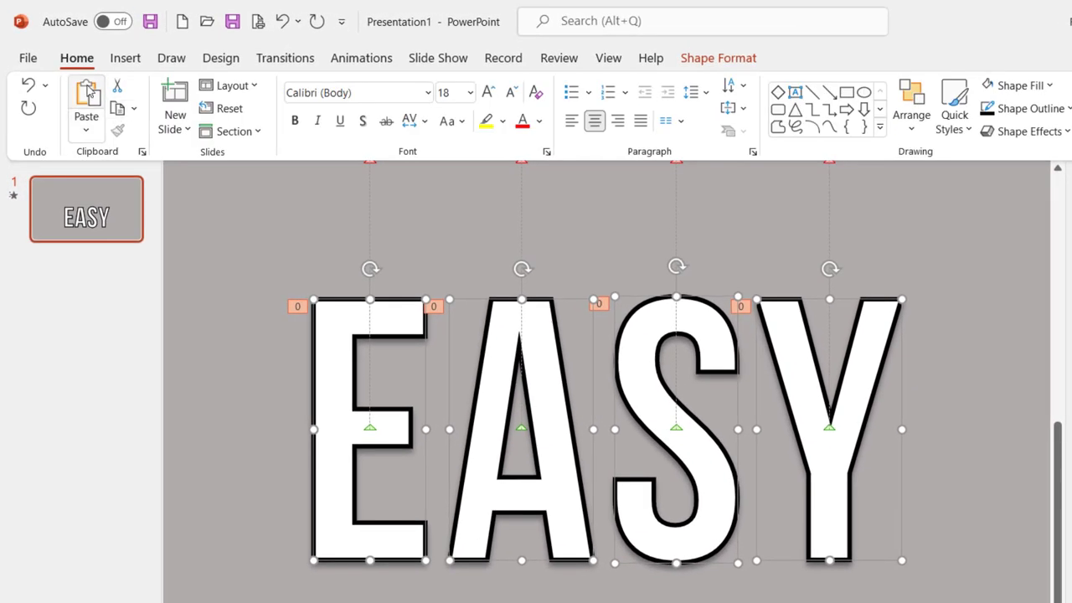
click(87, 94)
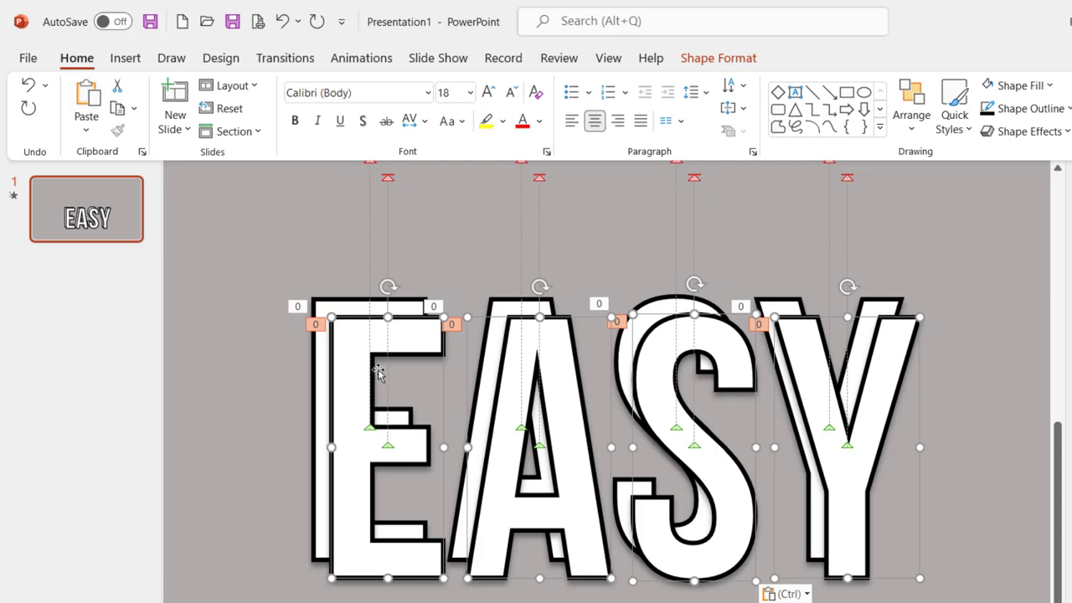
mouse_move(361, 324)
mouse_down()
mouse_move(345, 302)
mouse_move(360, 304)
mouse_up()
Fill the copied letters with red and send them to the back, behind the white letters.
click(713, 58)
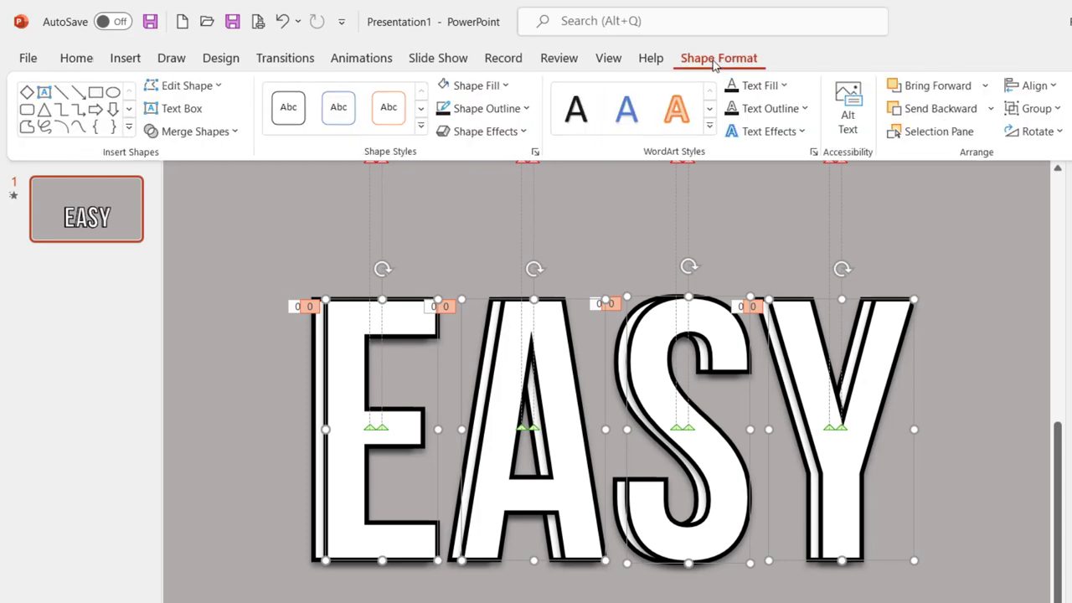
click(473, 86)
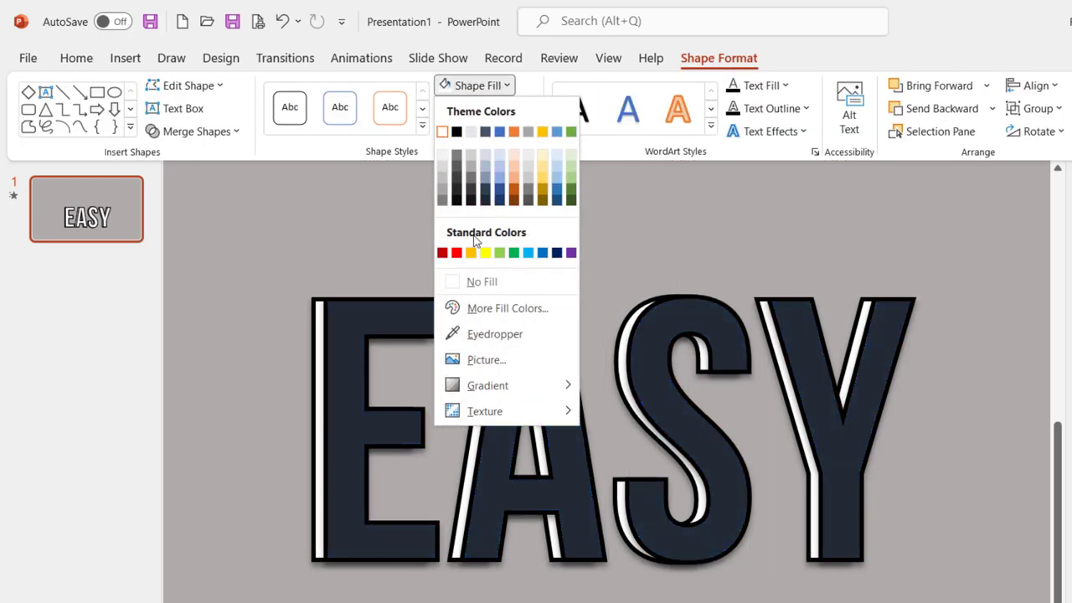
click(456, 252)
click(991, 109)
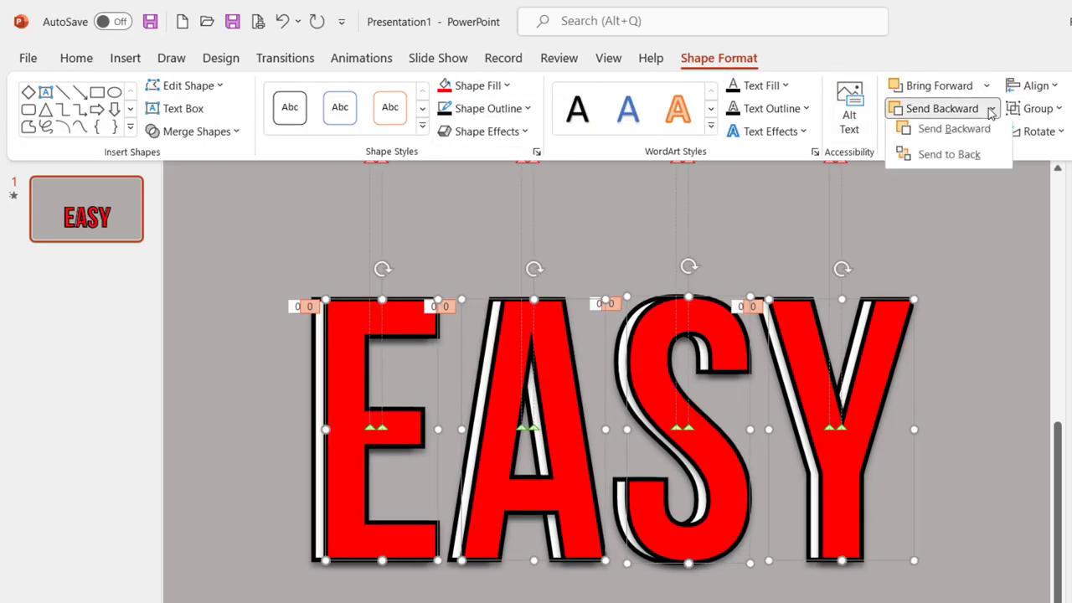
click(969, 157)
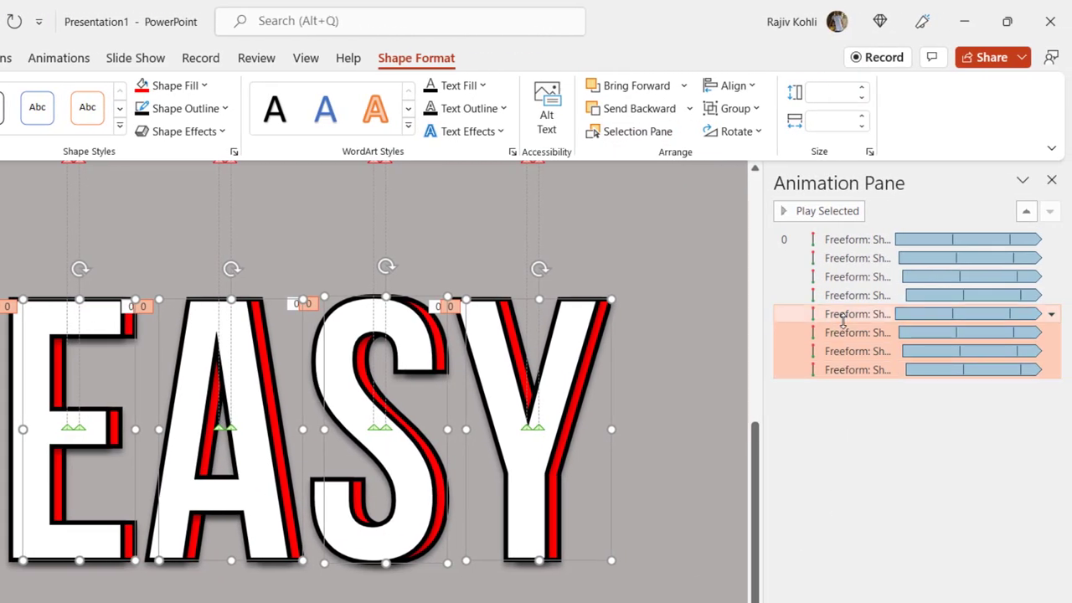
Preview the Y, S, A and E letter animations in the Animation Pane.
click(841, 314)
click(841, 333)
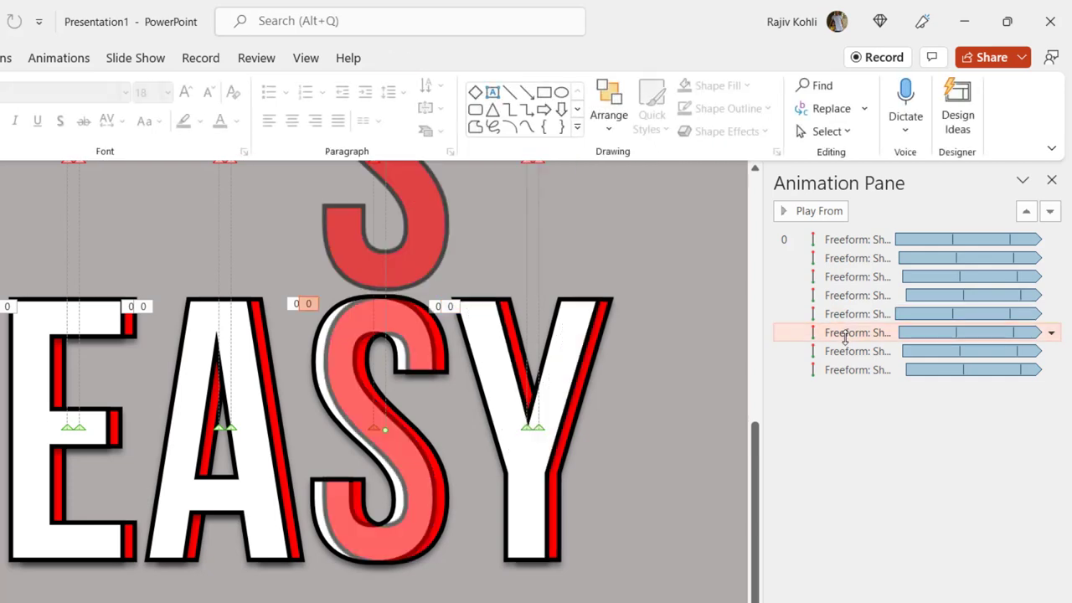
click(842, 352)
click(848, 372)
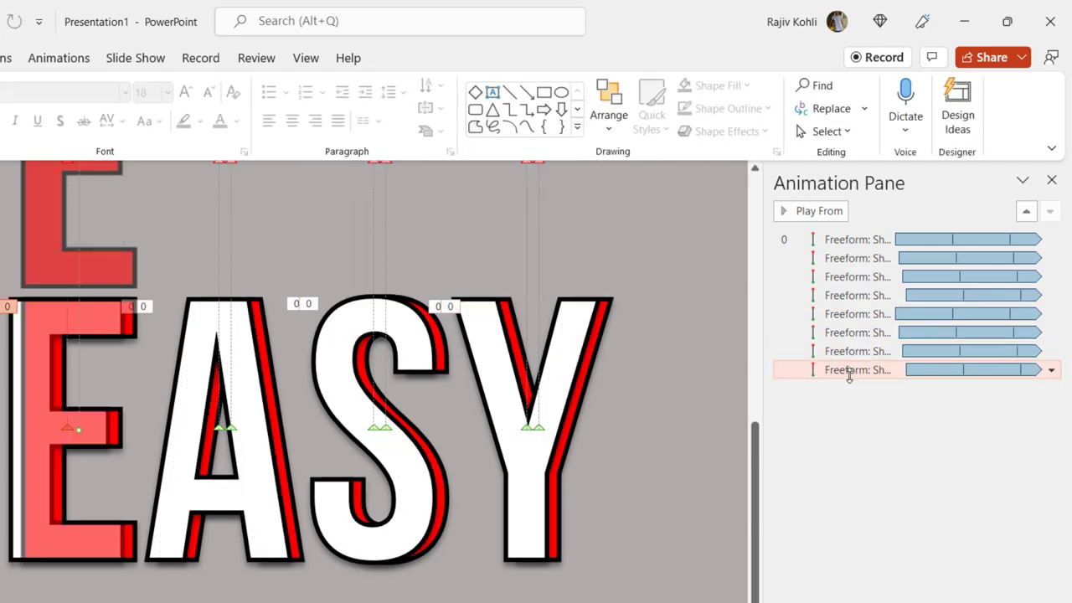
Set red letter delays to Y 0.25 s, S 0.50, A 0.75, E 1.00, then start the slide show.
click(846, 315)
click(60, 58)
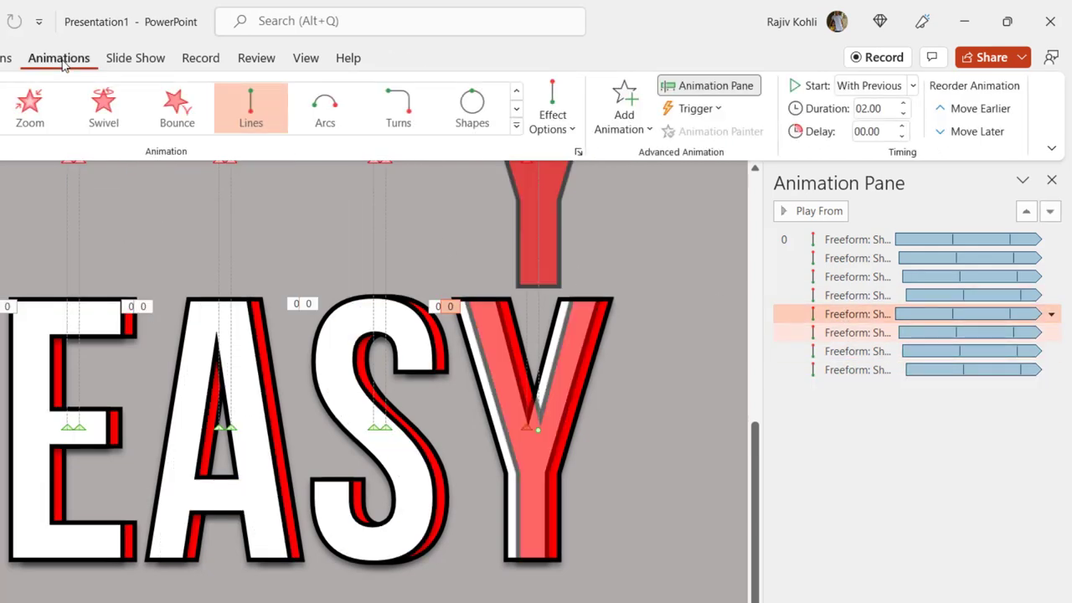
click(903, 129)
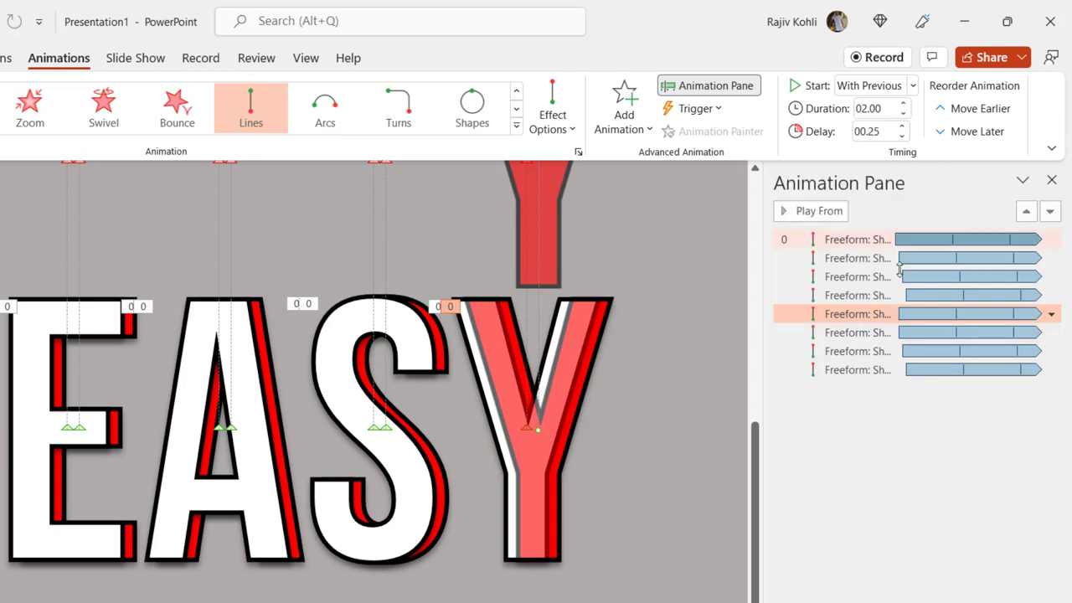
click(873, 332)
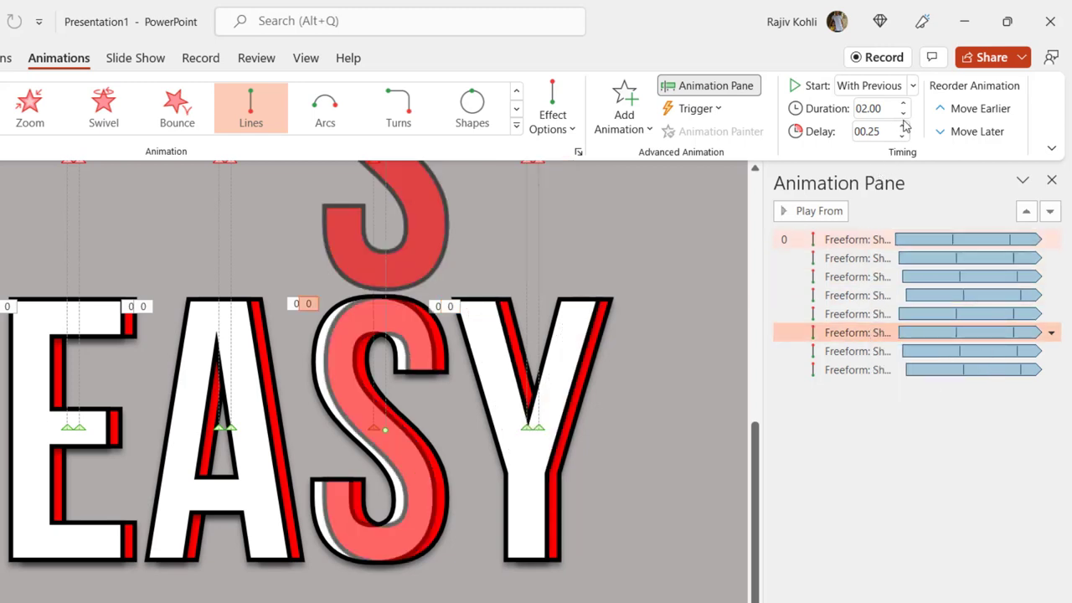
click(871, 351)
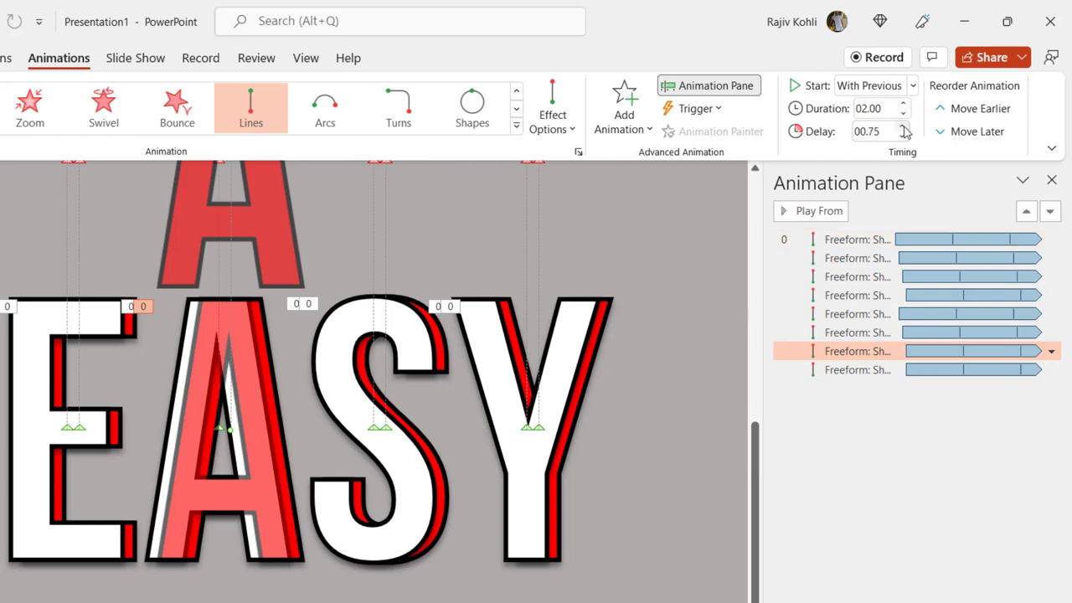
click(868, 373)
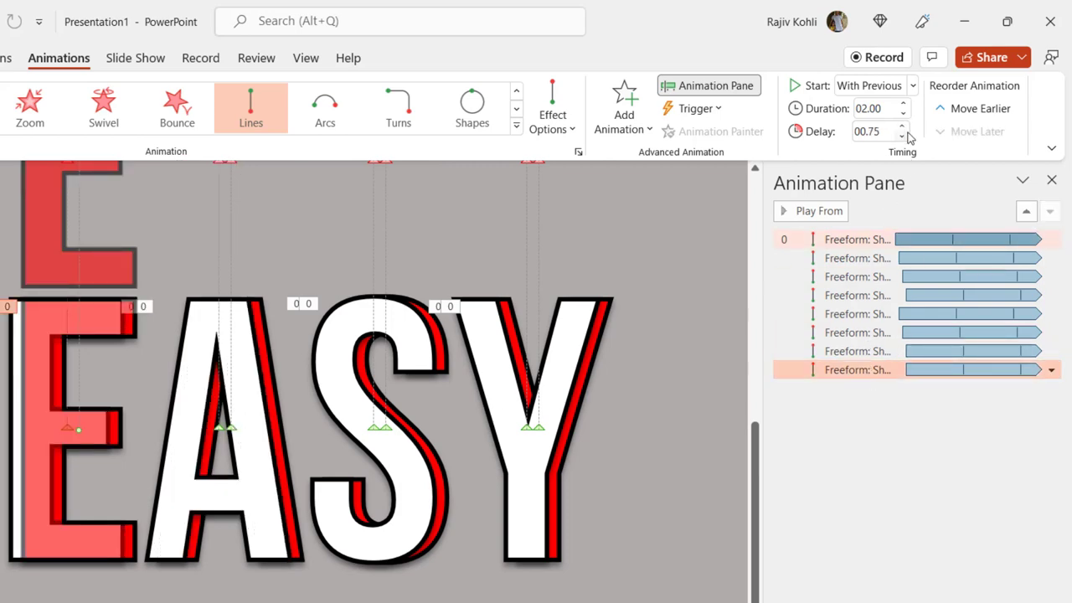
click(902, 128)
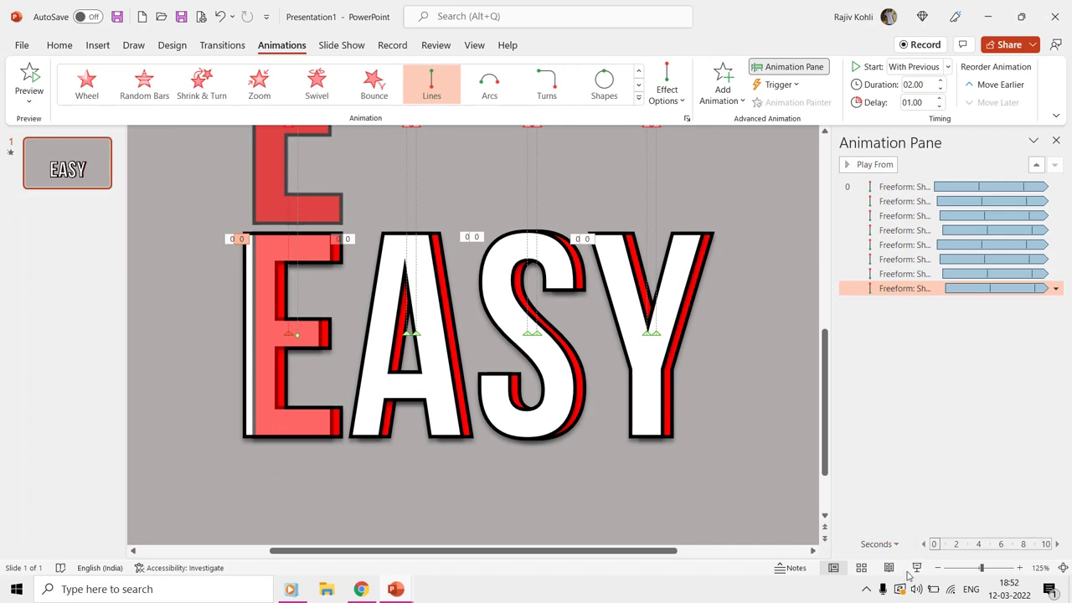
click(910, 578)
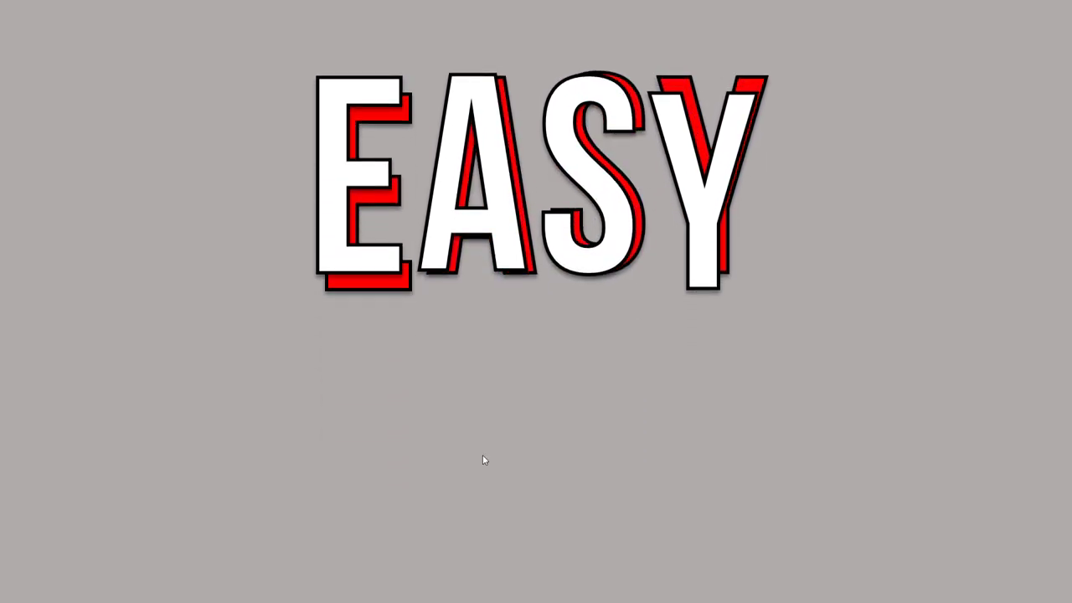
Exit the slide show with Esc and deselect the E letter on the slide.
key(Escape)
click(147, 339)
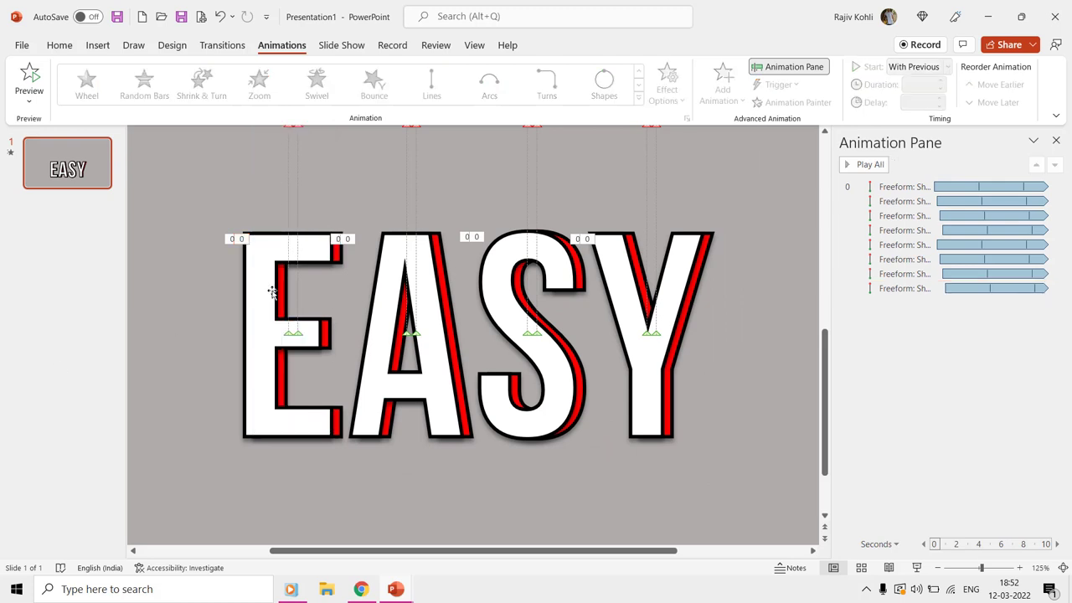
Select the white letters, paste a copy, and line it up over the originals.
click(272, 291)
shift+click(503, 265)
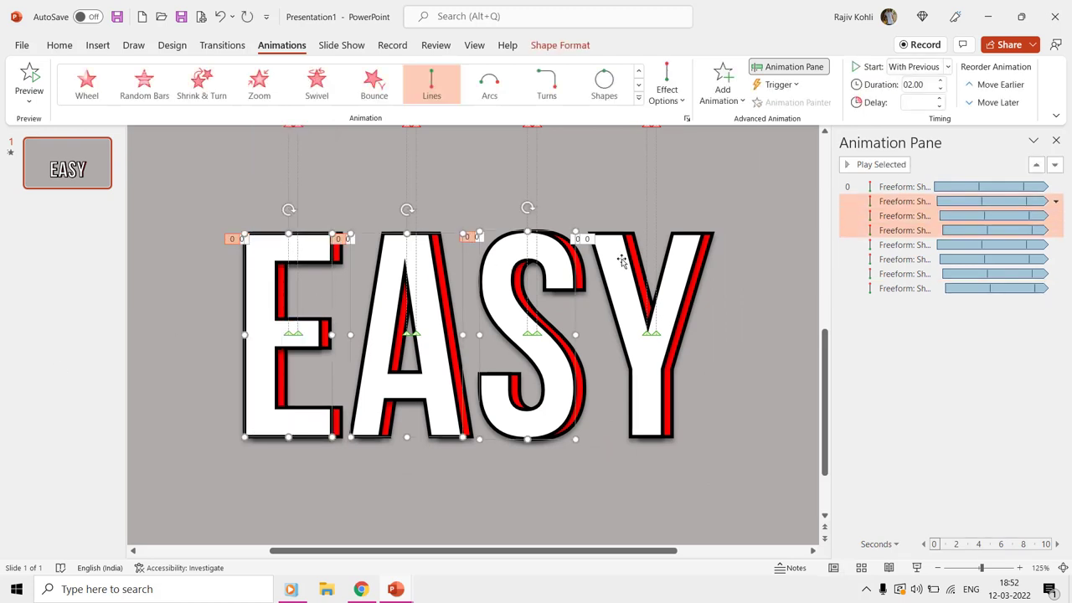
shift+click(626, 260)
click(69, 44)
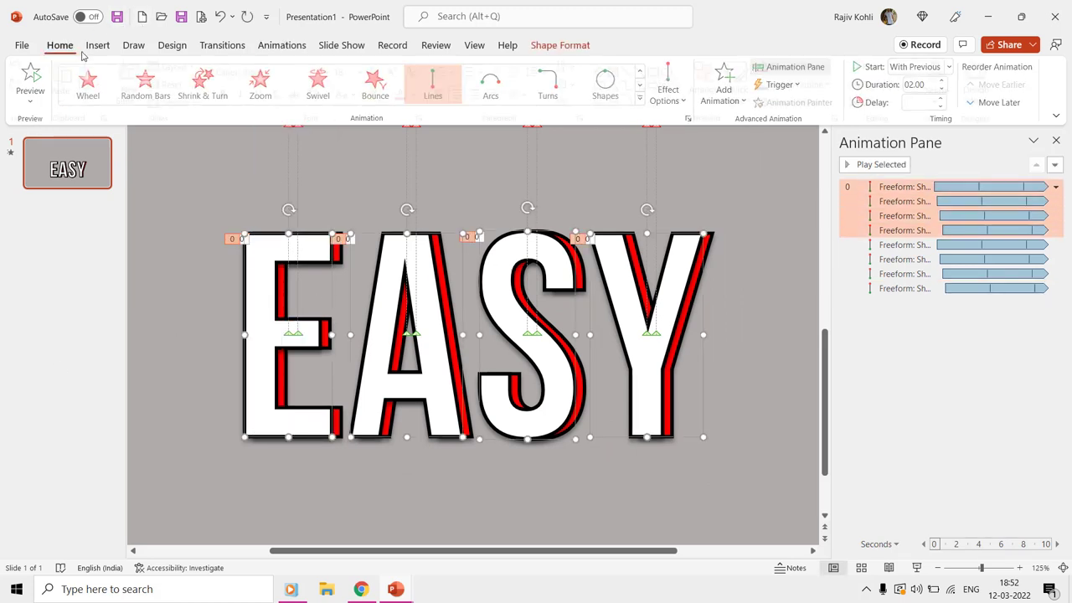
click(73, 74)
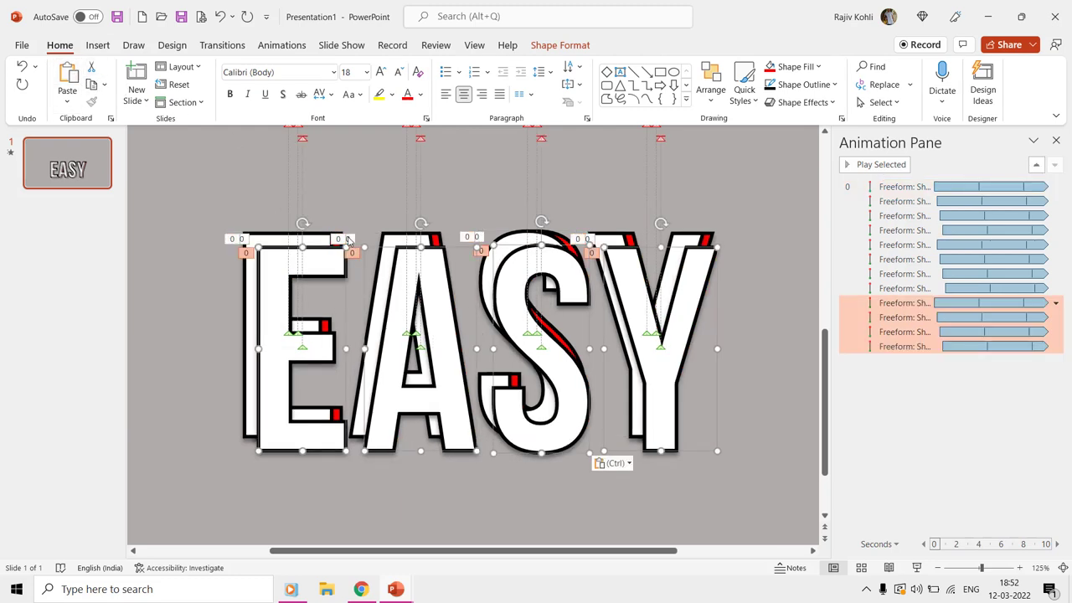
mouse_move(310, 248)
mouse_down()
mouse_move(305, 236)
mouse_move(321, 239)
mouse_up()
Fill the copies blue, send them to the back, and nudge them one step right.
click(558, 46)
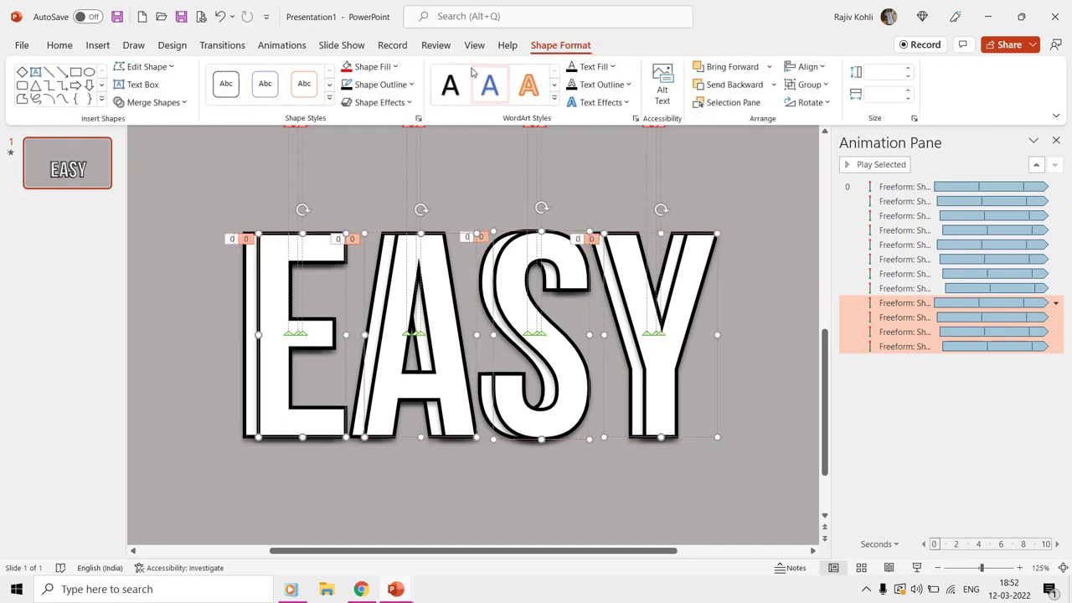
click(396, 67)
click(393, 101)
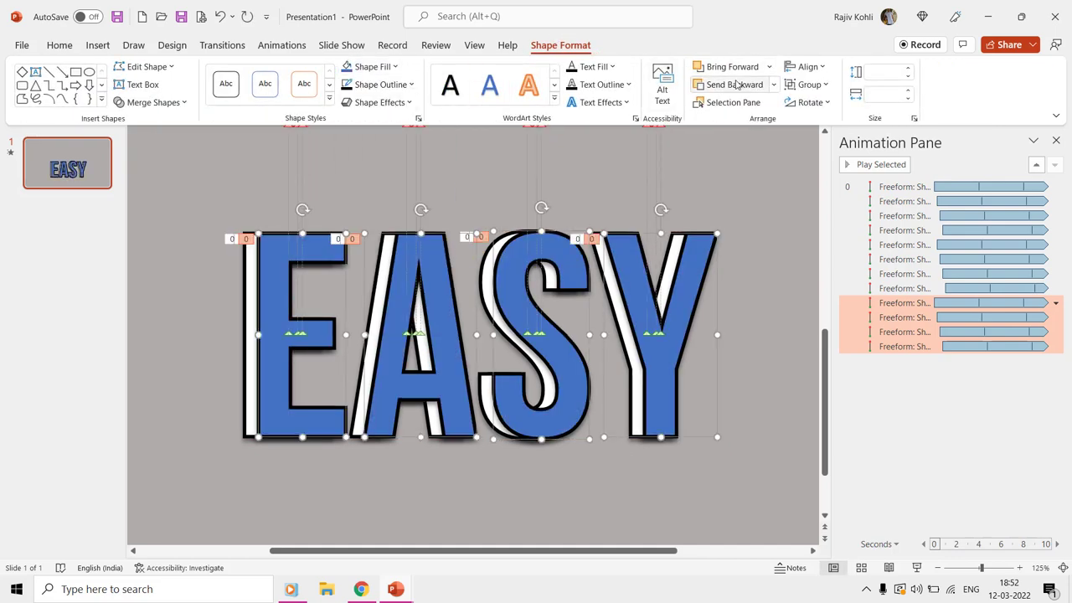
click(772, 86)
click(753, 122)
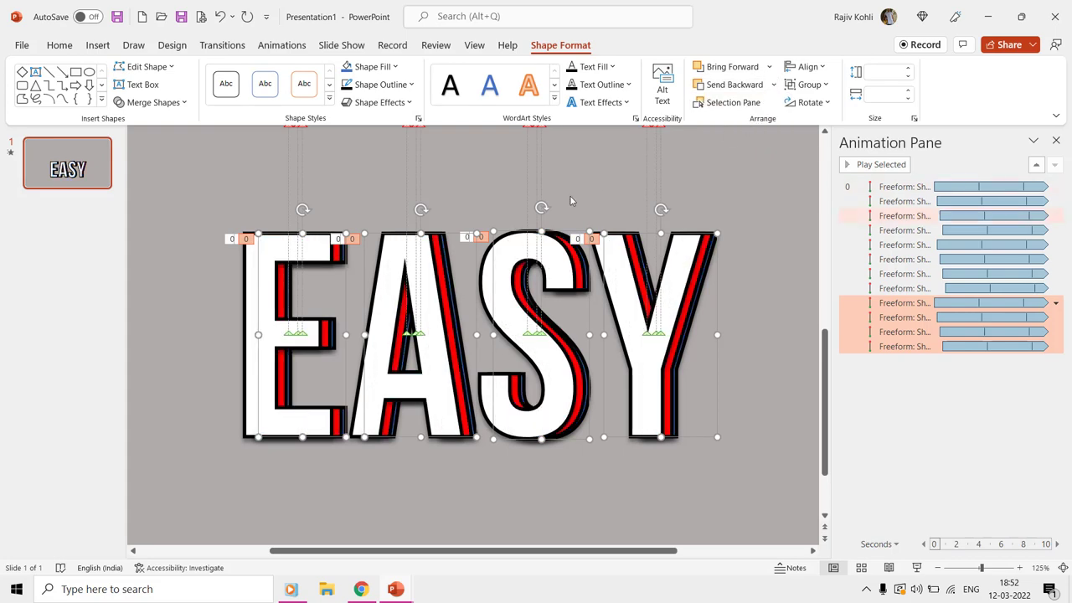
key(Right)
key(Right)
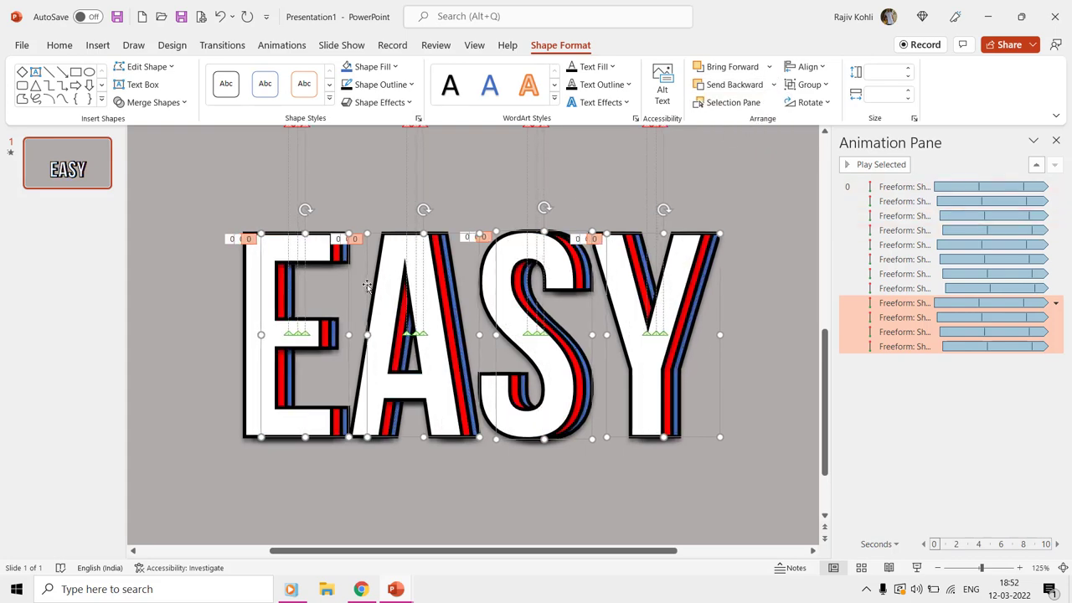
Set blue letter delays to Y 0.25 s, S 0.75, A 1.00, E 1.25, then start the slide show.
click(901, 302)
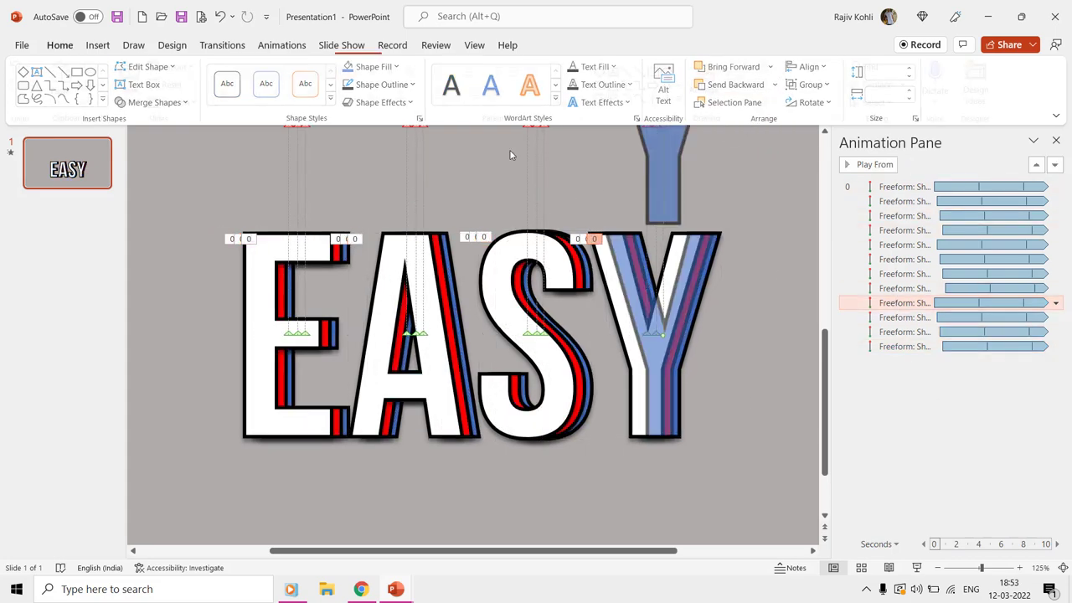
click(282, 45)
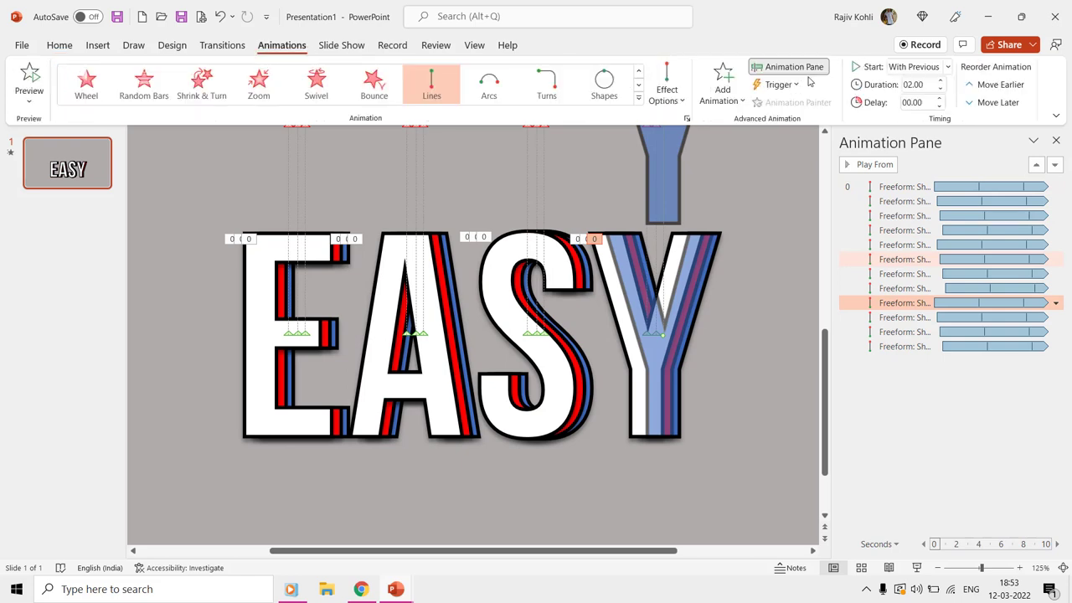
click(939, 98)
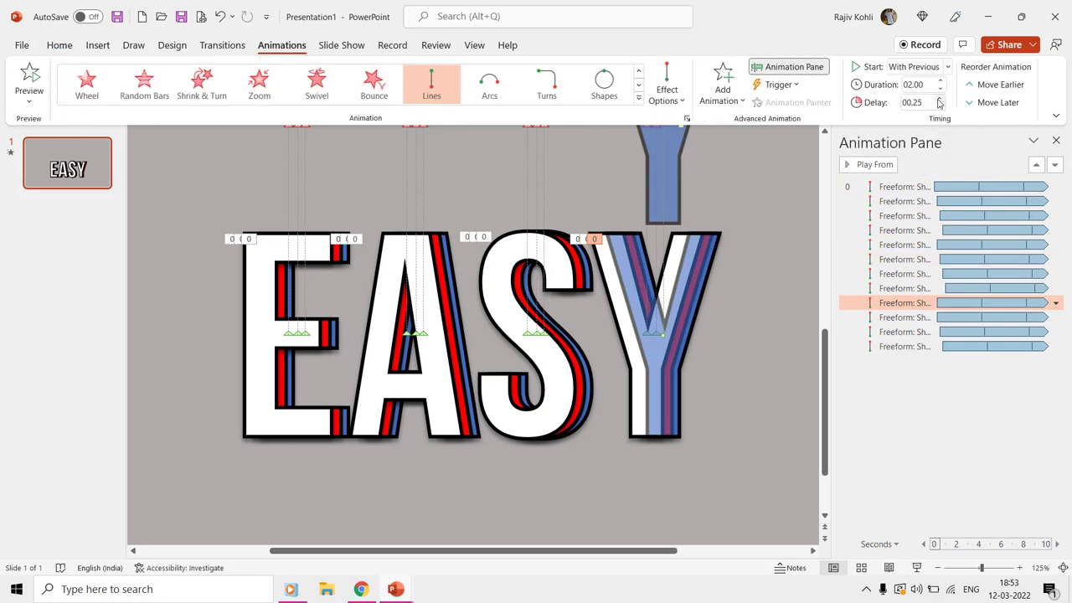
click(904, 317)
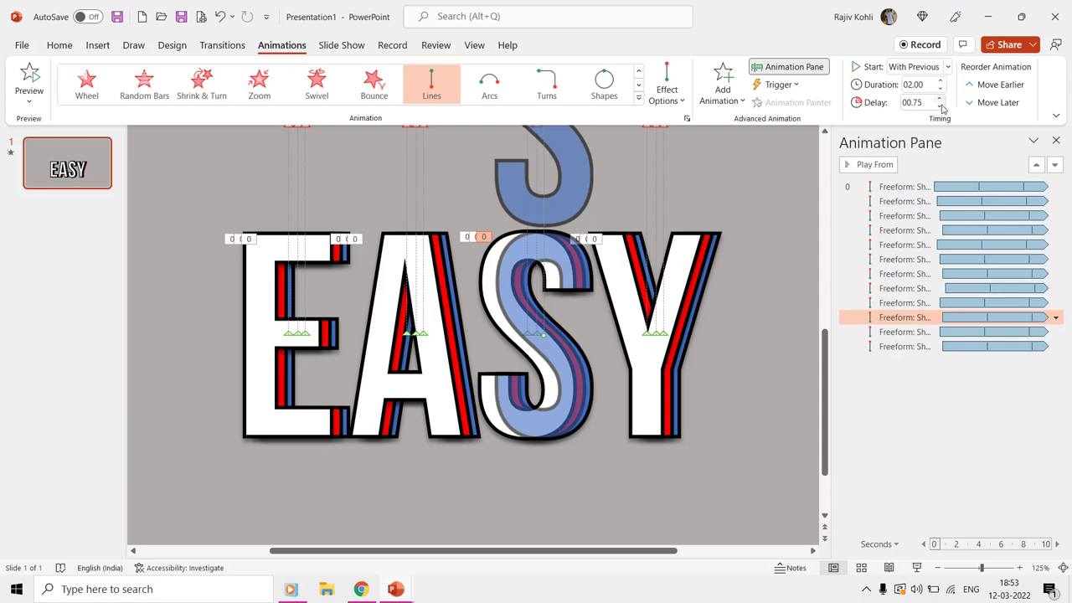
click(917, 333)
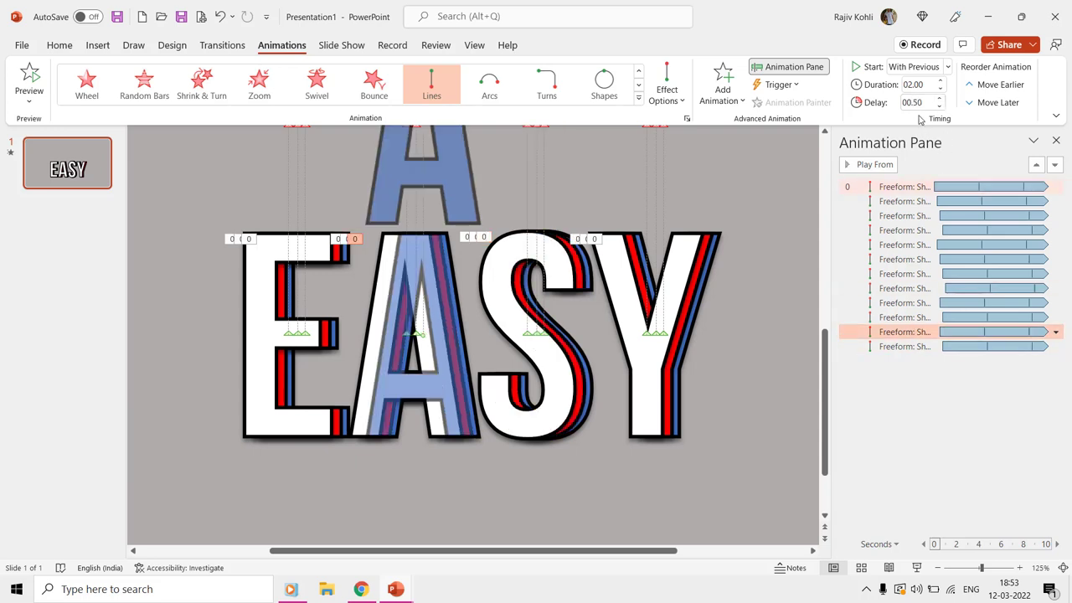
click(913, 346)
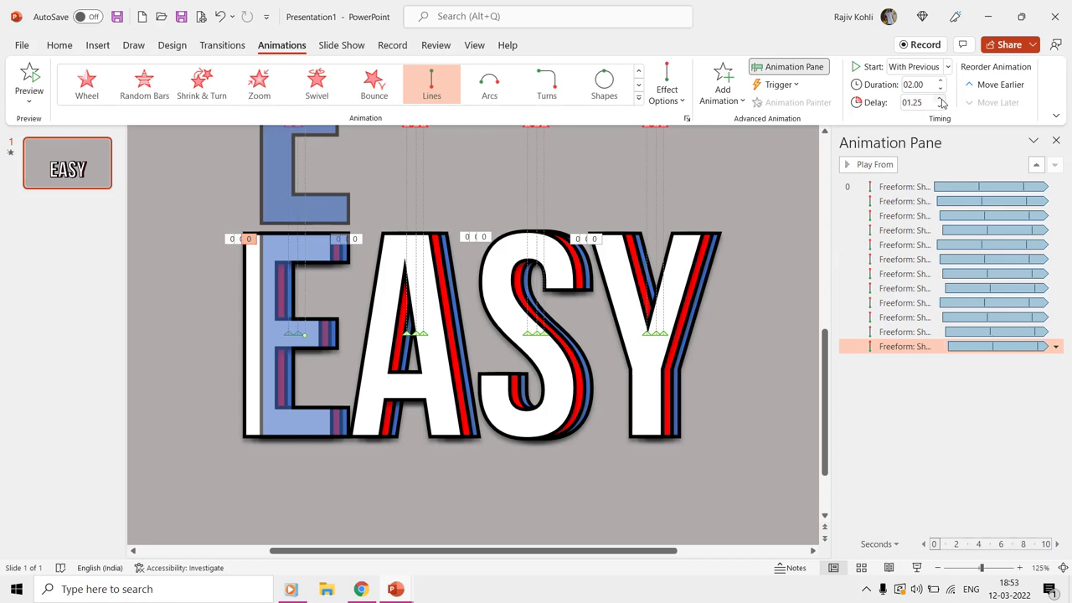
click(916, 568)
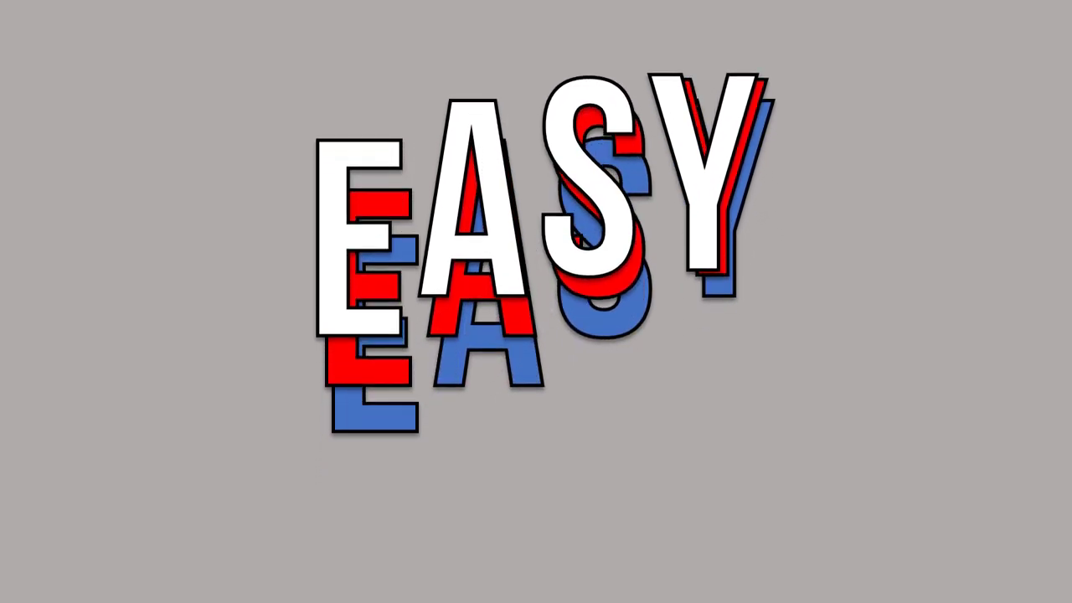